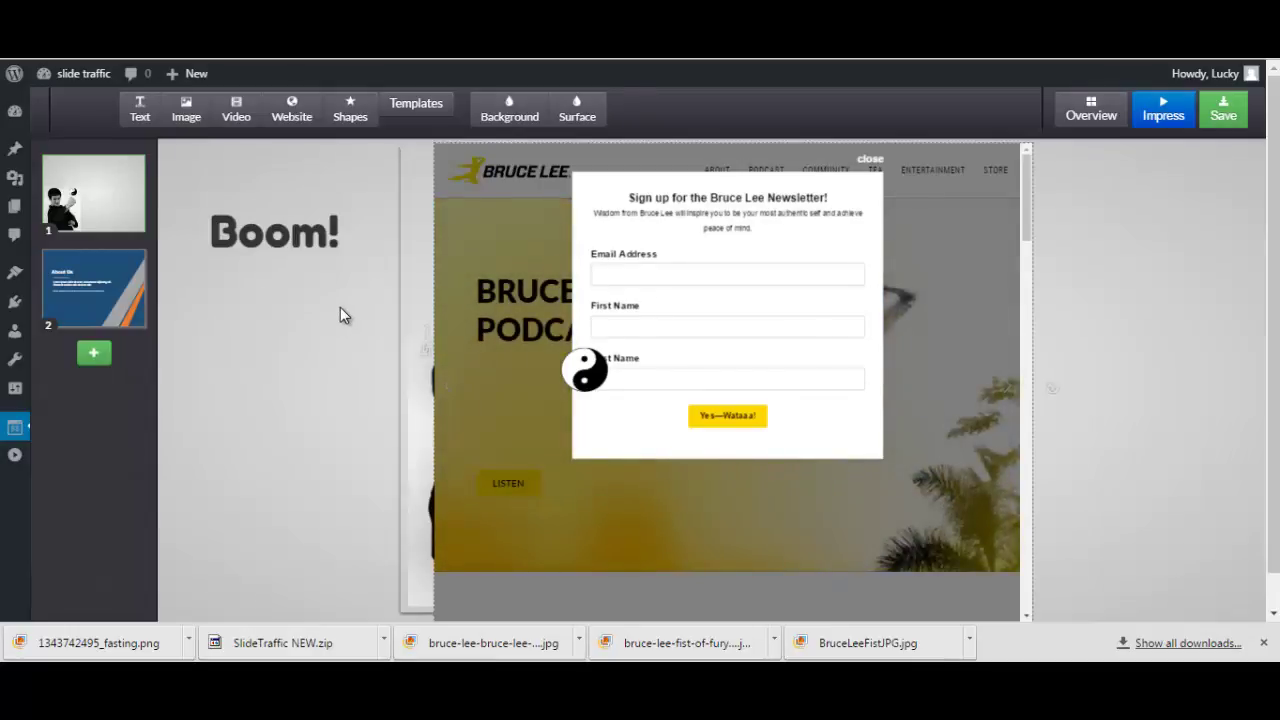
Step: Move the embedded Bruce Lee website off the photo to the right side of slide 1 and shift the photo upward
mouse_move(437, 334)
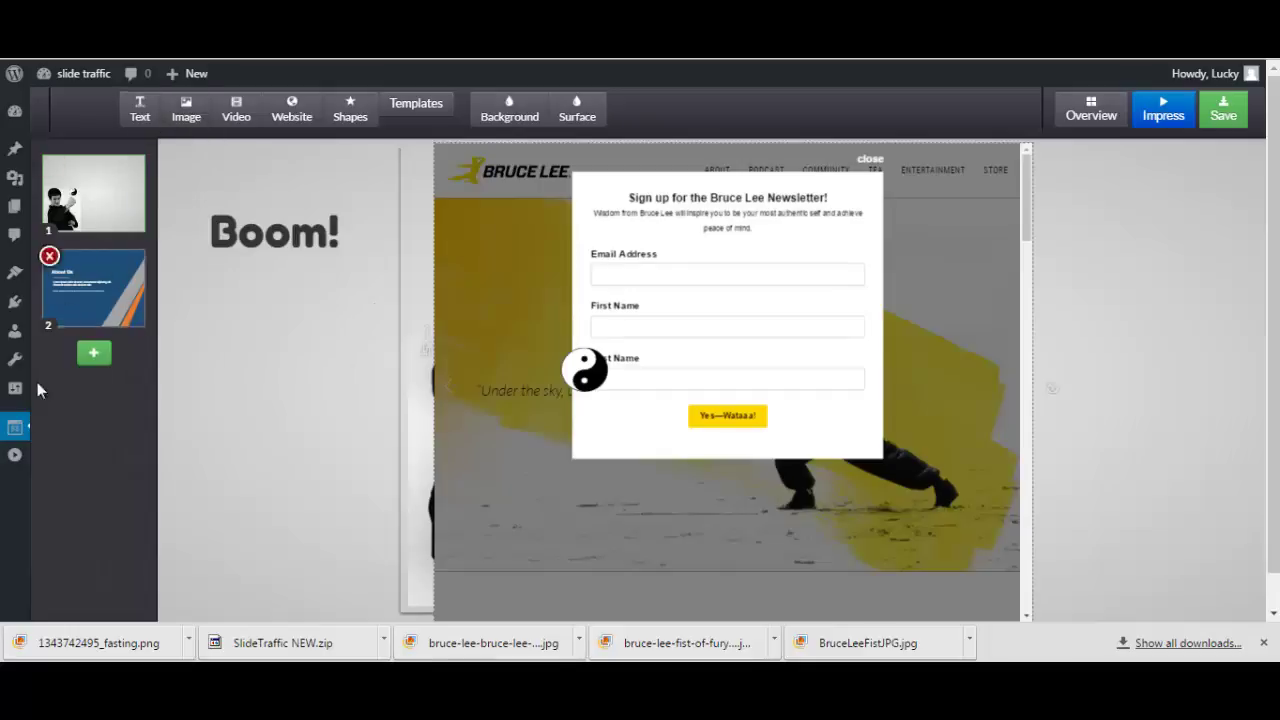
mouse_move(17, 440)
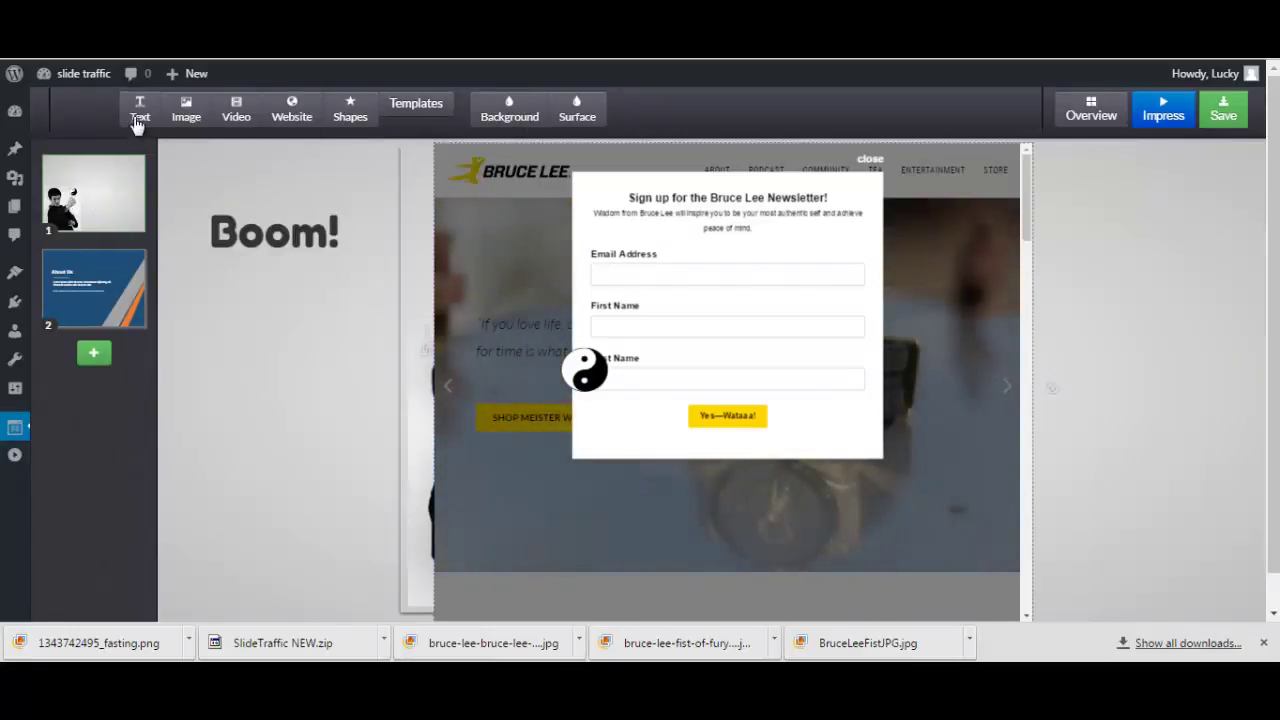
click(298, 238)
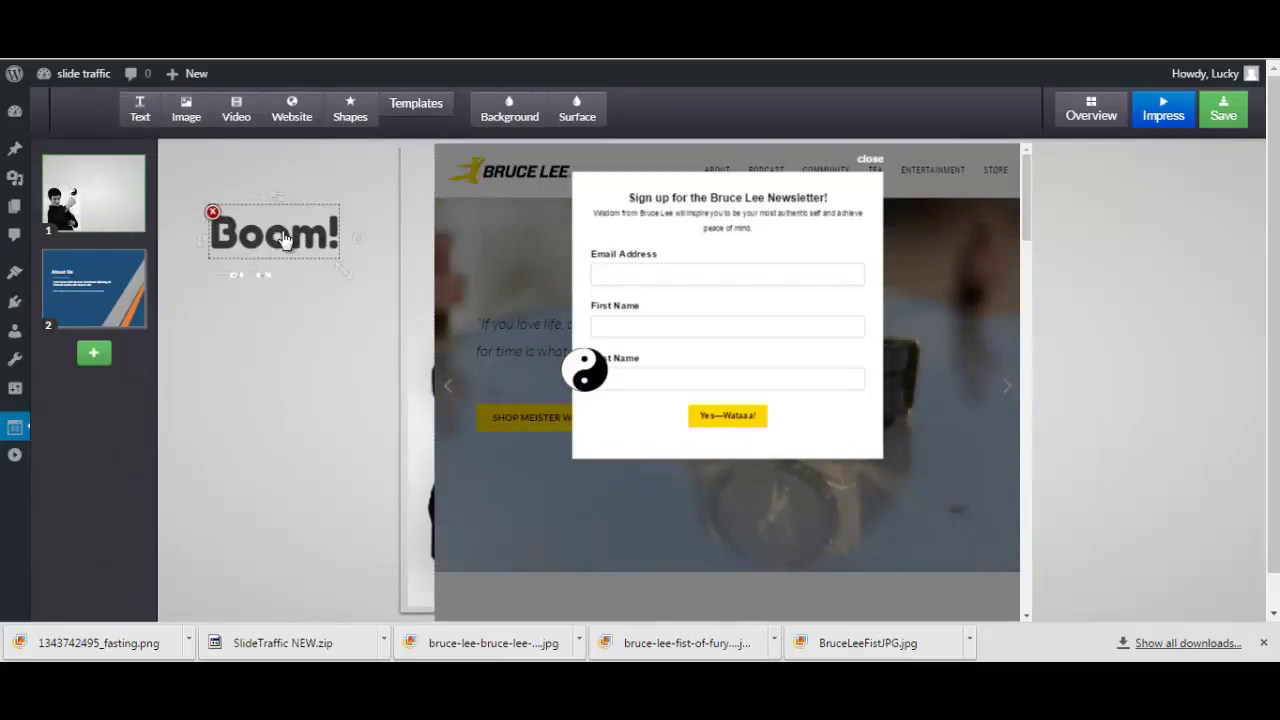
drag(726, 371, 1129, 393)
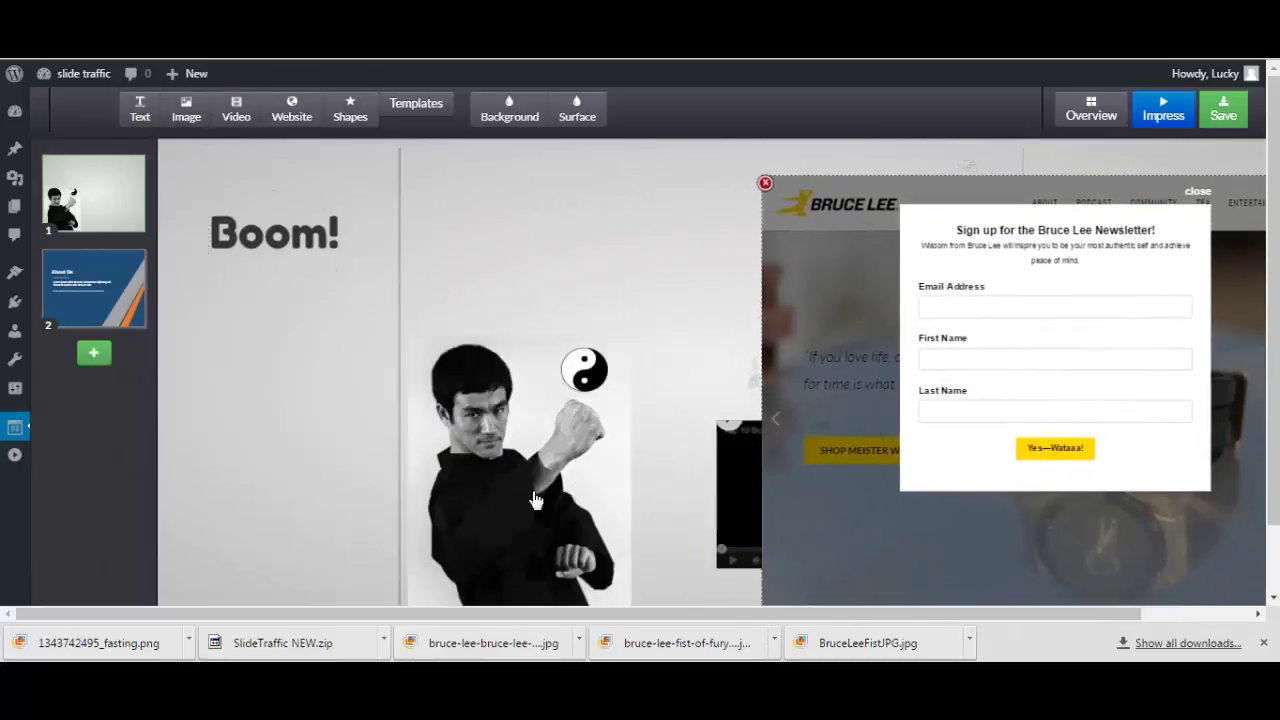
drag(486, 523, 482, 467)
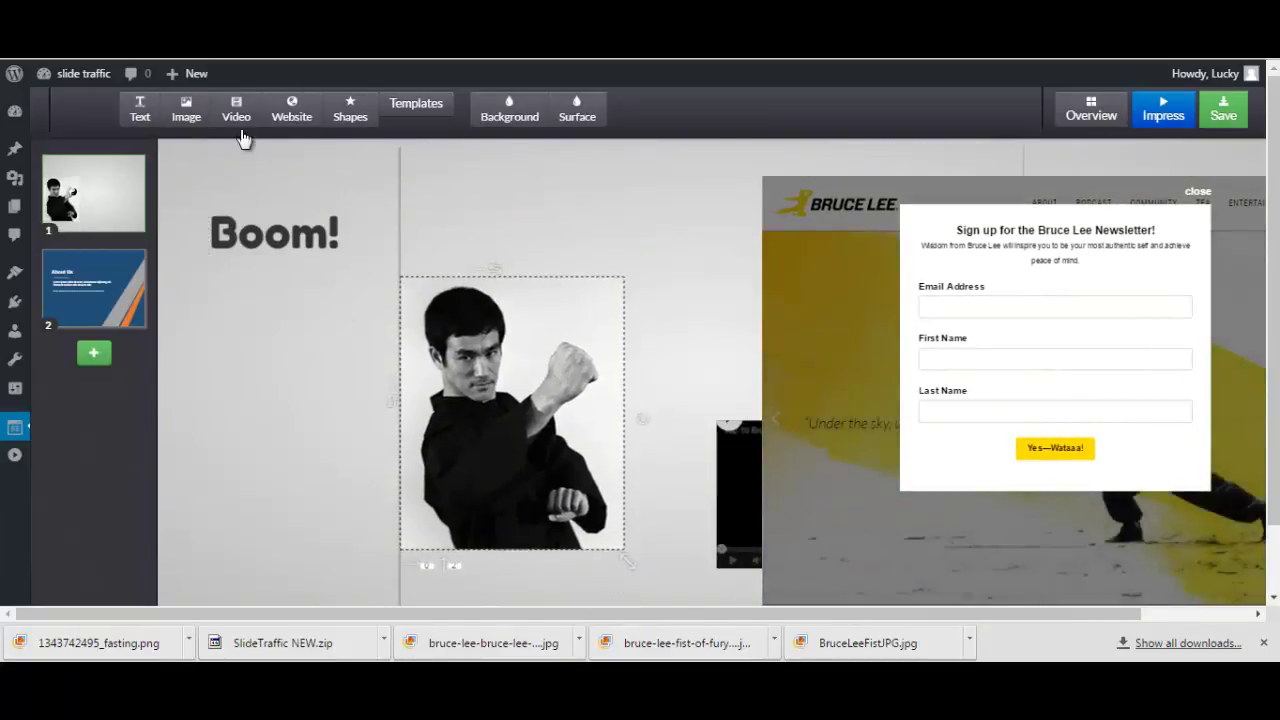
Step: Move the Top 10 Bruce Lee Moments video up next to the photo and enlarge it
click(928, 343)
click(737, 480)
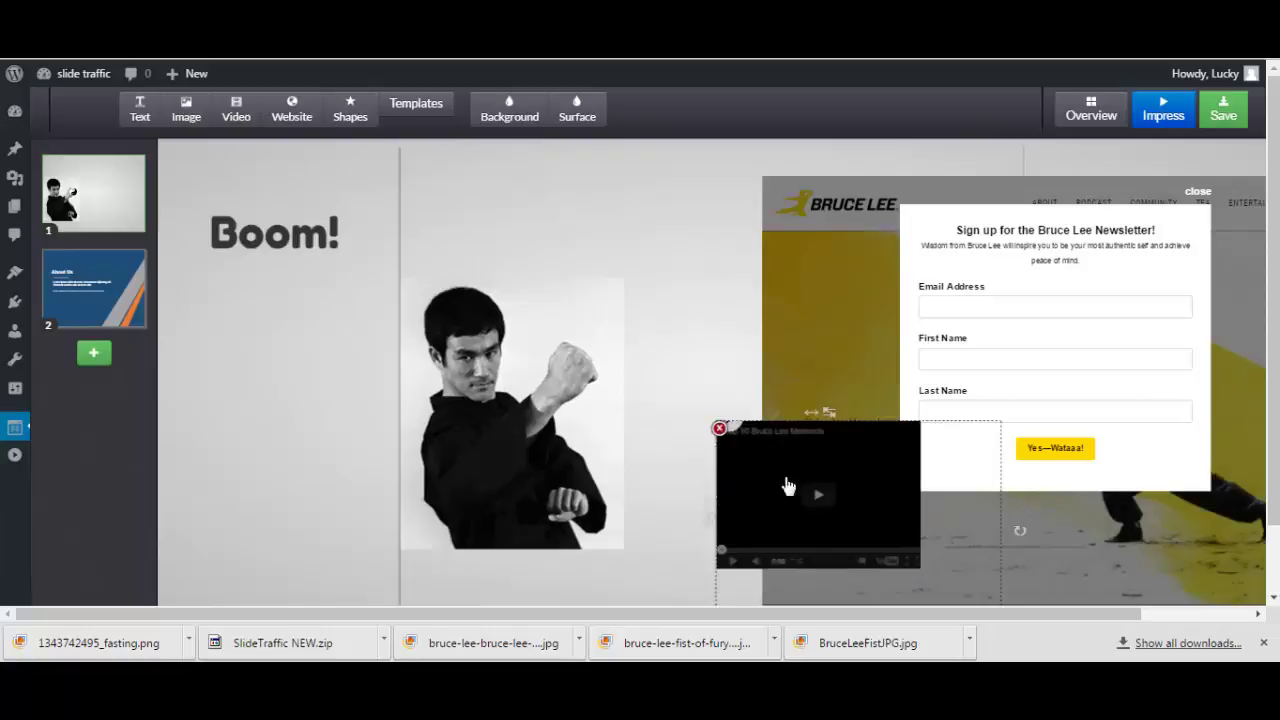
drag(737, 480, 651, 294)
drag(848, 452, 948, 500)
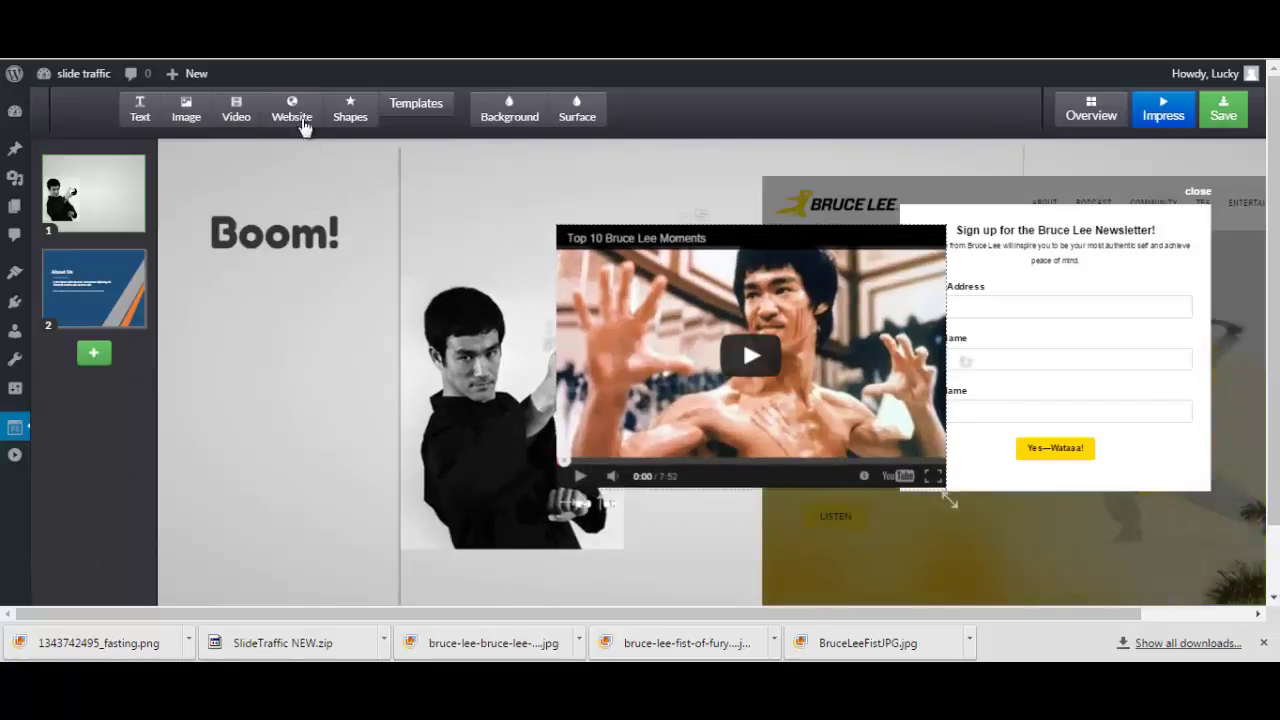
Step: Move the embedded website back to the middle of slide 1 over the video and photo
click(1100, 233)
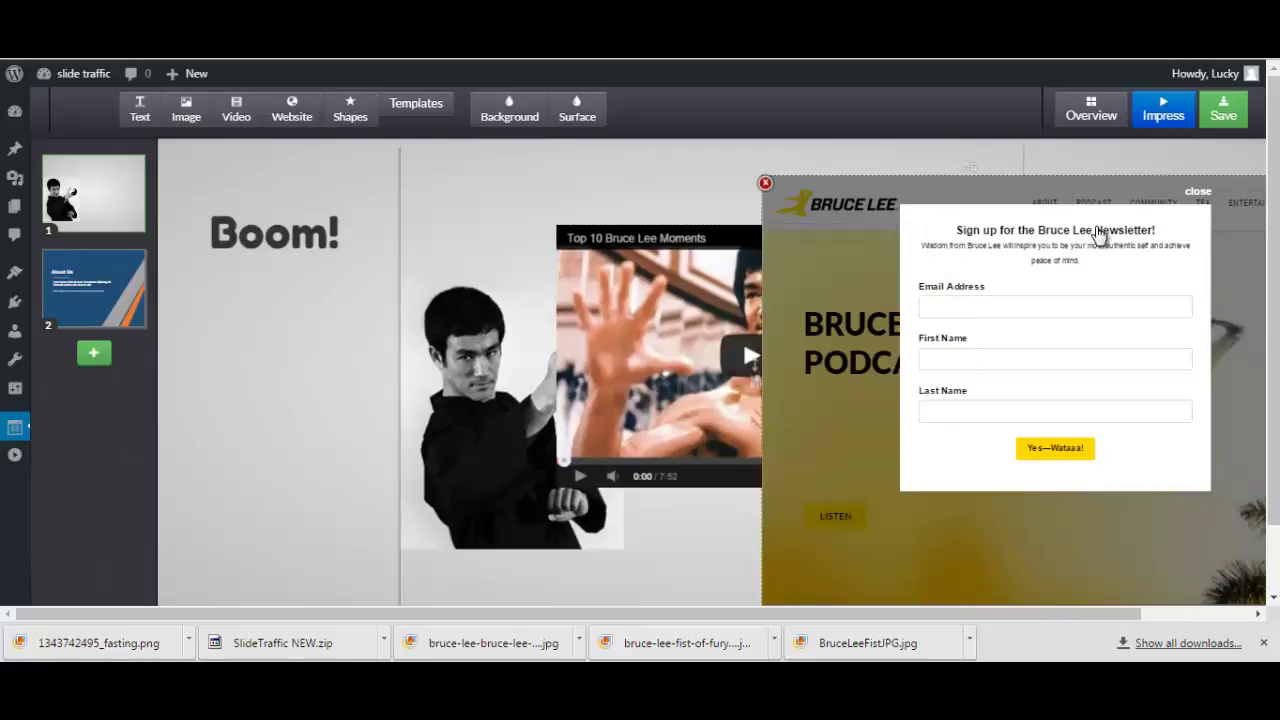
drag(848, 272, 517, 226)
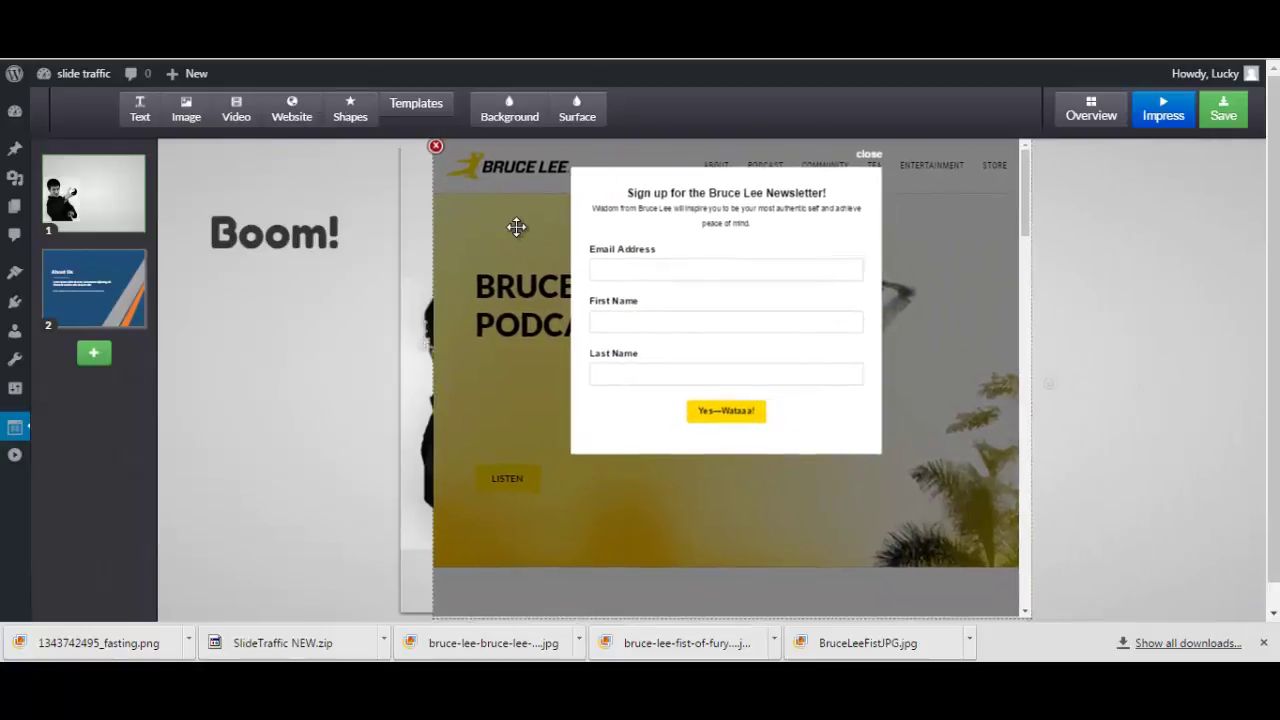
scroll(649, 374, down, 1)
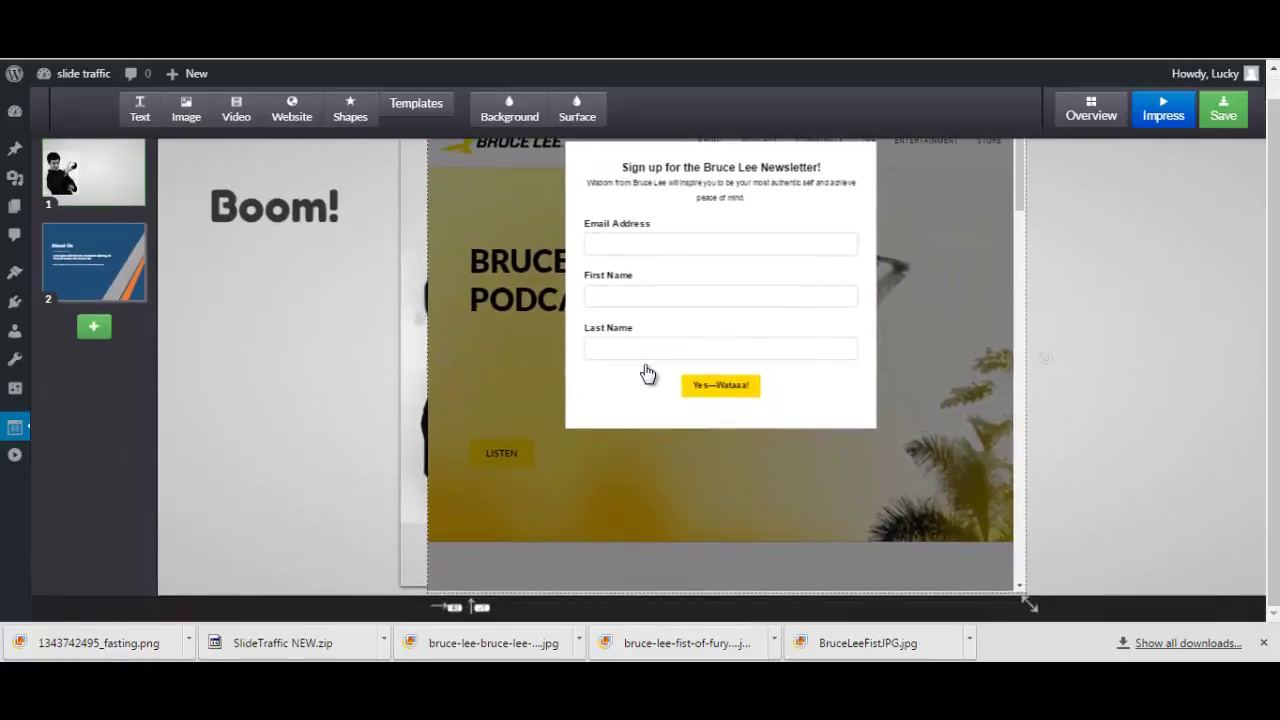
scroll(649, 374, up, 1)
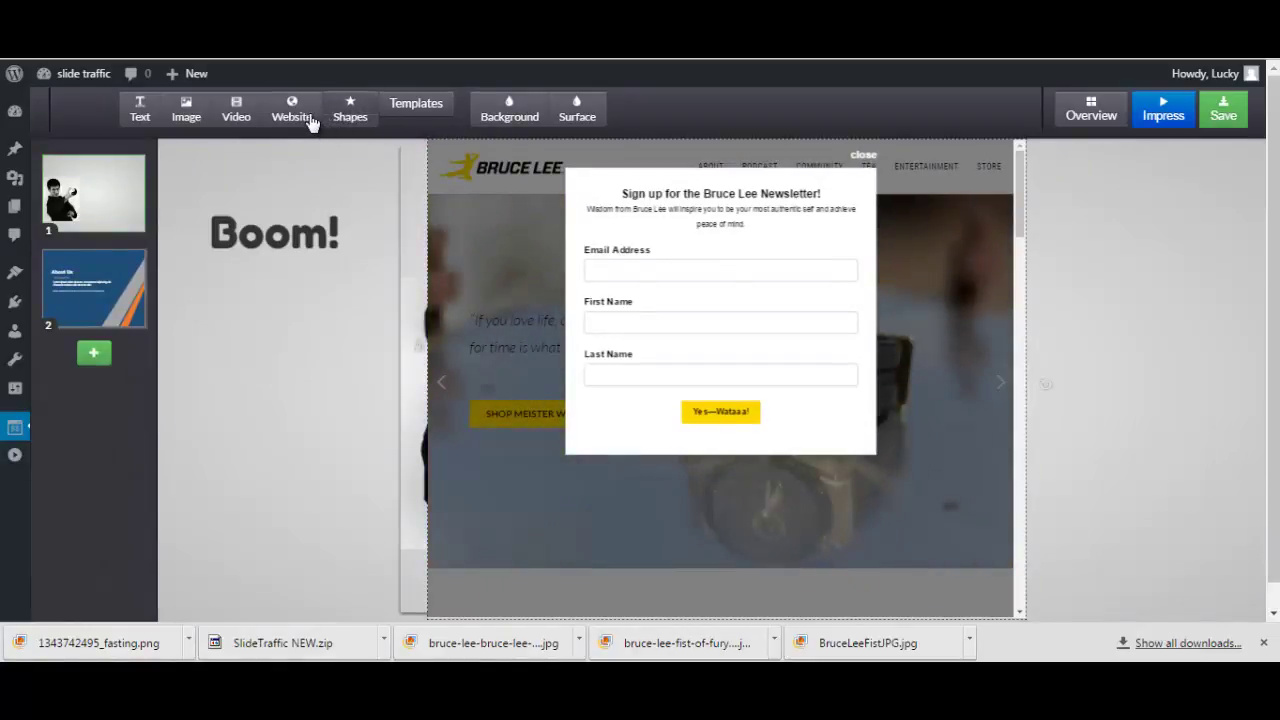
Step: Rearrange slide 1 by shifting the embedded website and the video right and placing the photo over the video's left edge
click(349, 114)
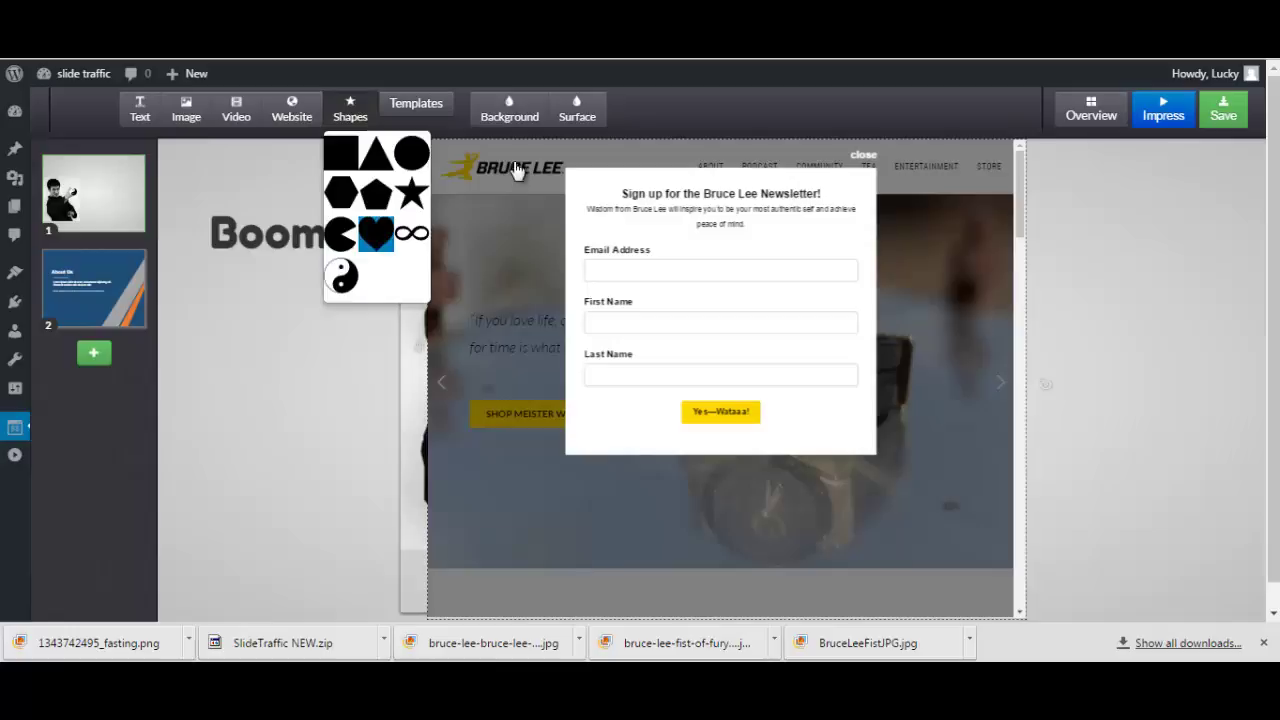
drag(560, 283, 874, 300)
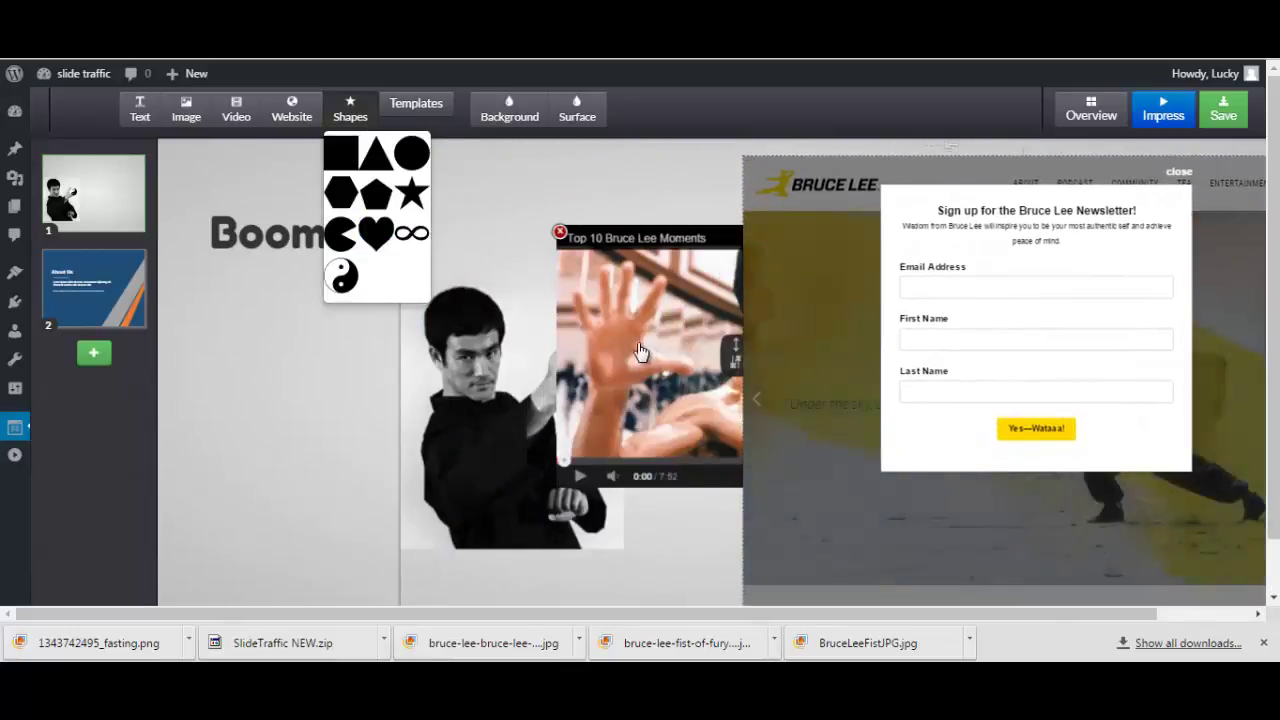
drag(641, 352, 732, 350)
drag(487, 431, 334, 457)
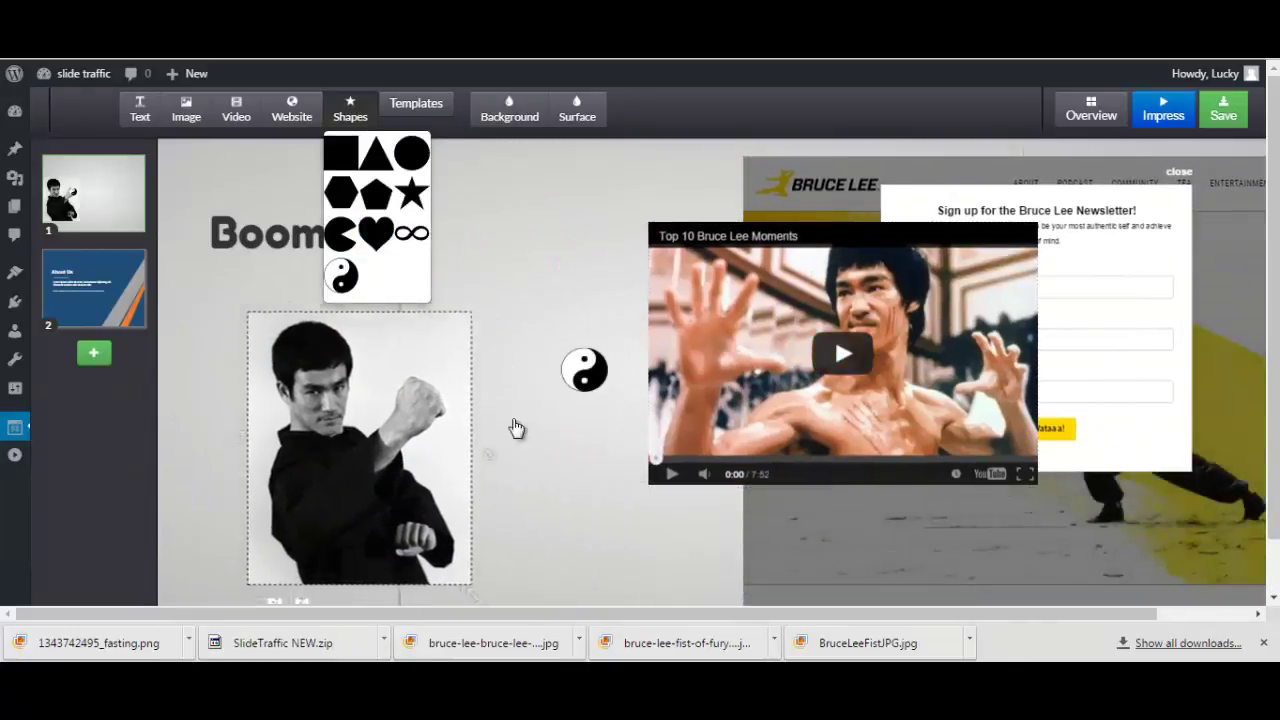
drag(516, 428, 556, 436)
Step: Add the Sales Performance world-map template as a new slide and try moving it ahead of the About Us slide
click(422, 108)
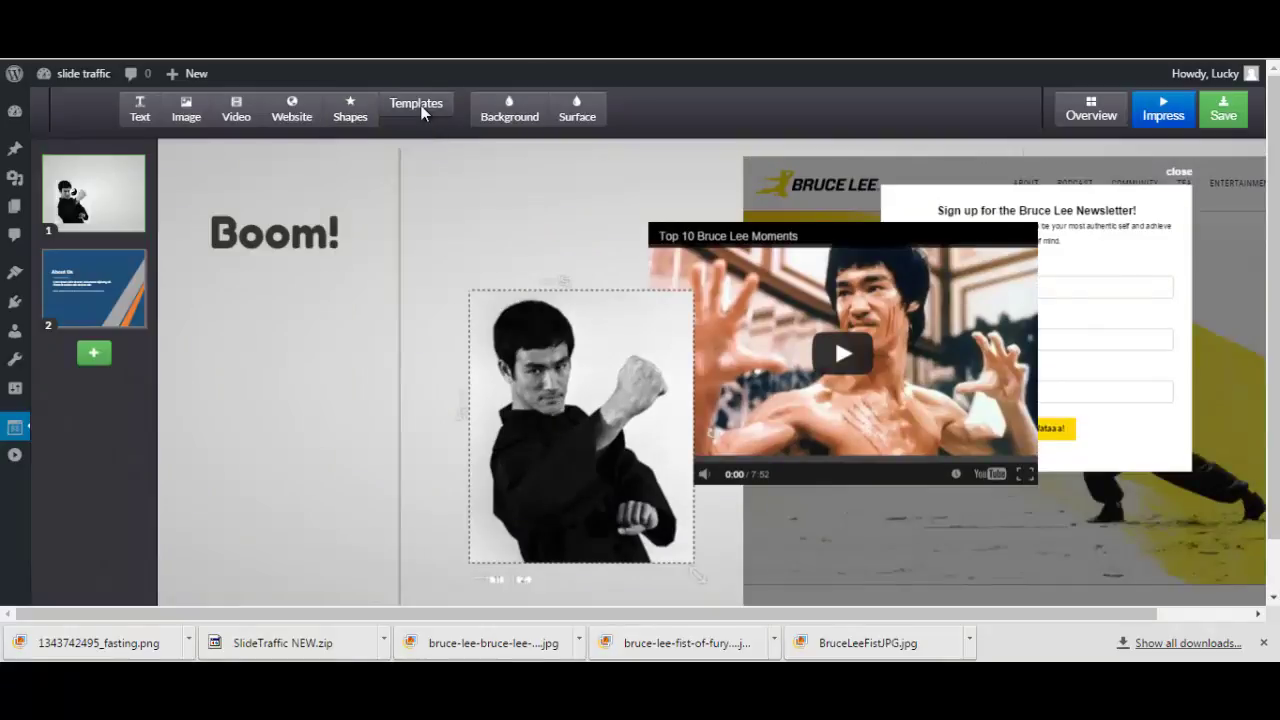
scroll(700, 330, down, 5)
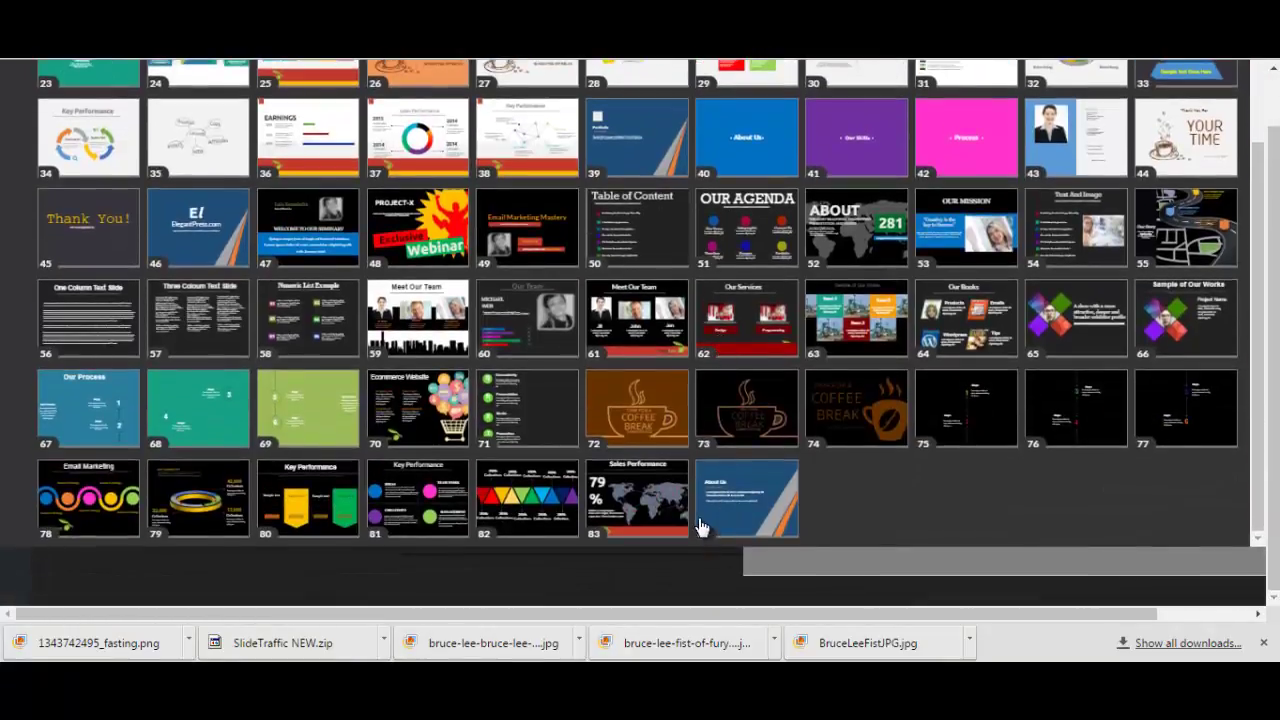
click(644, 506)
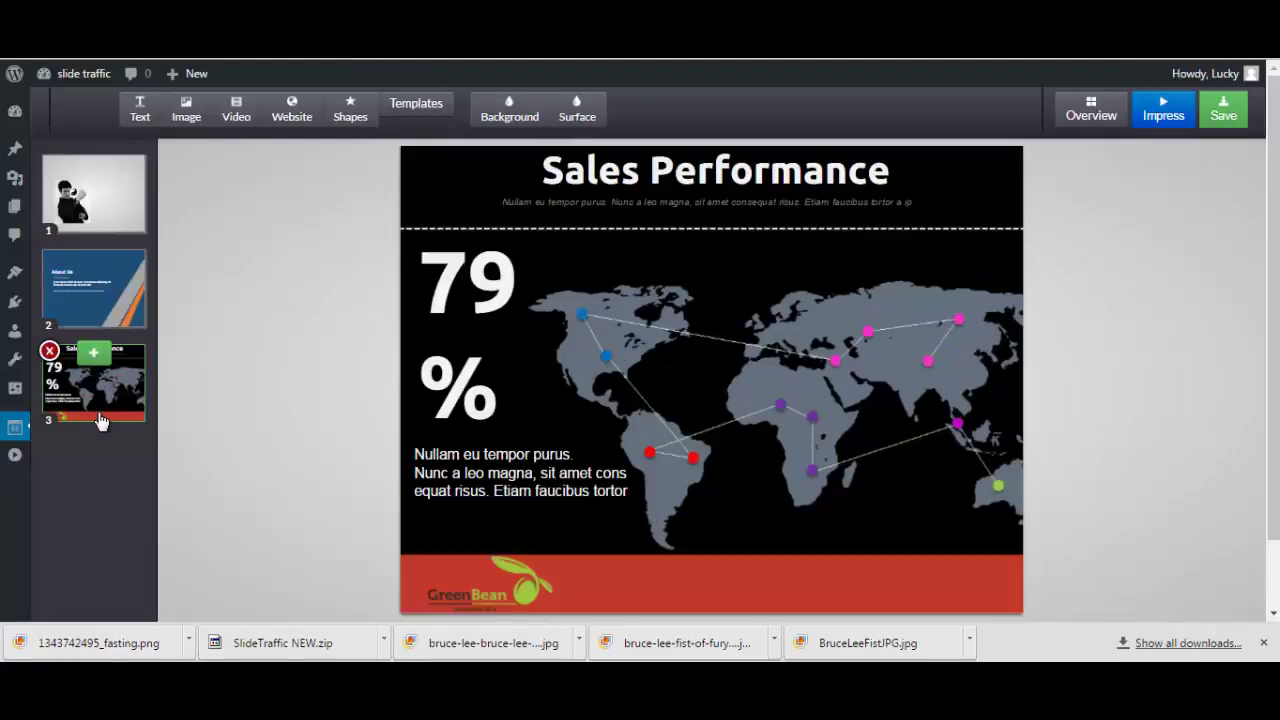
drag(101, 393, 105, 266)
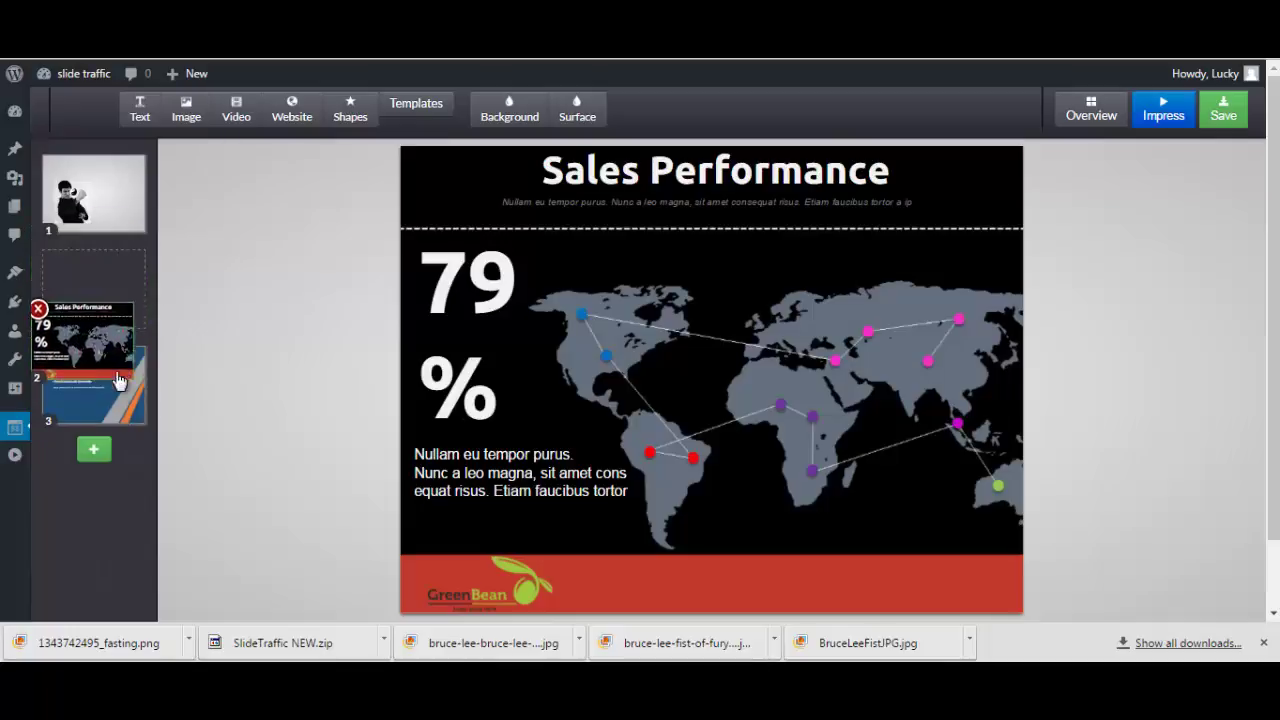
Step: Examine the background and surface options for all slides and the selected slide, including the surface image dialog, without inserting an image
click(510, 116)
mouse_move(505, 146)
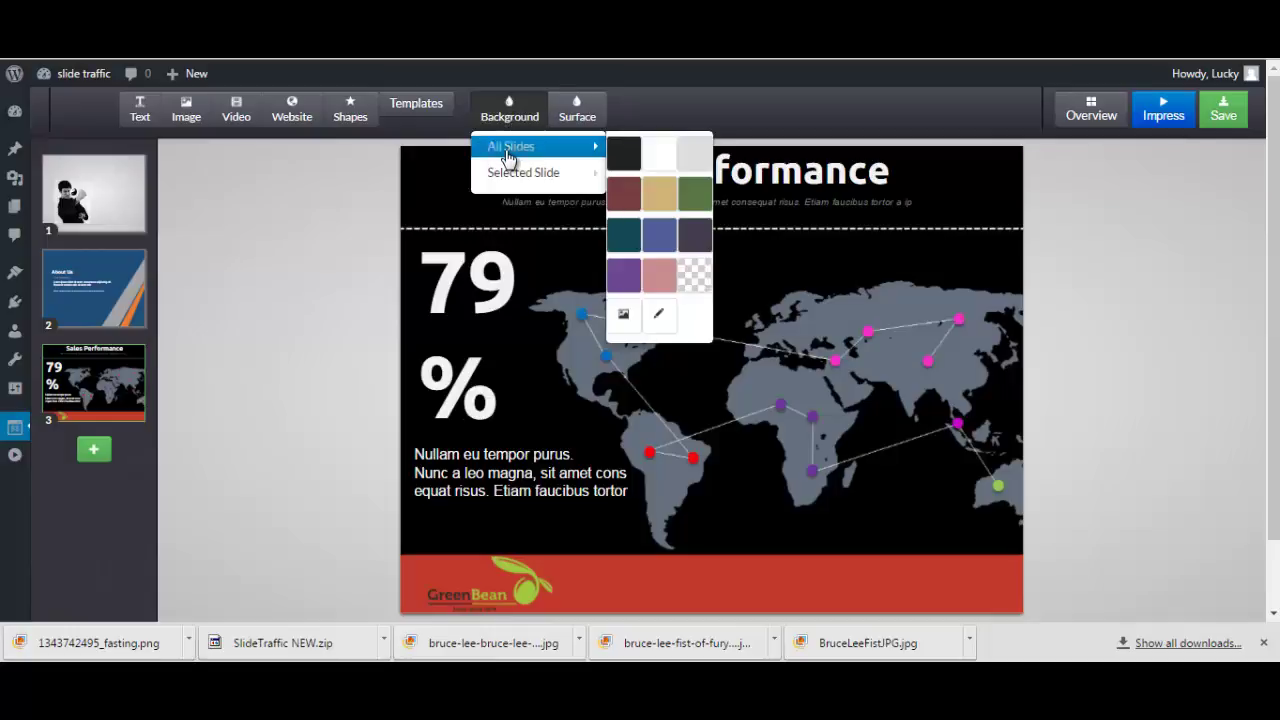
mouse_move(509, 187)
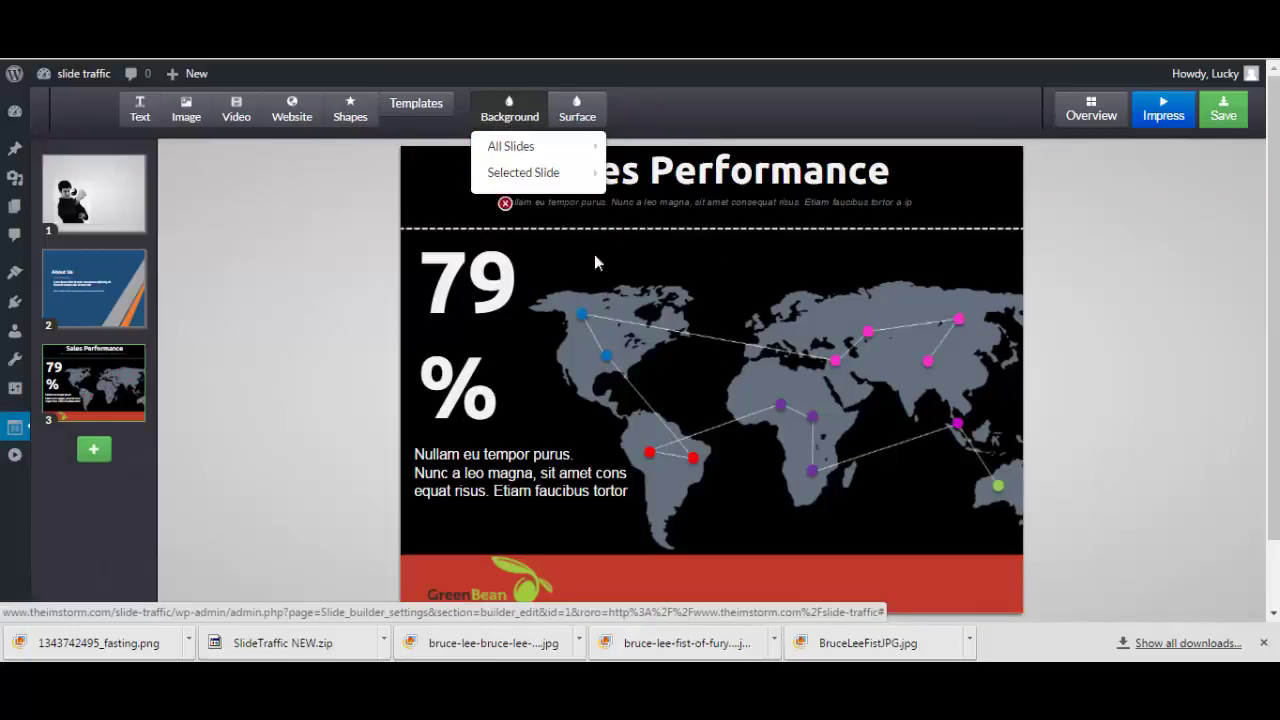
click(577, 110)
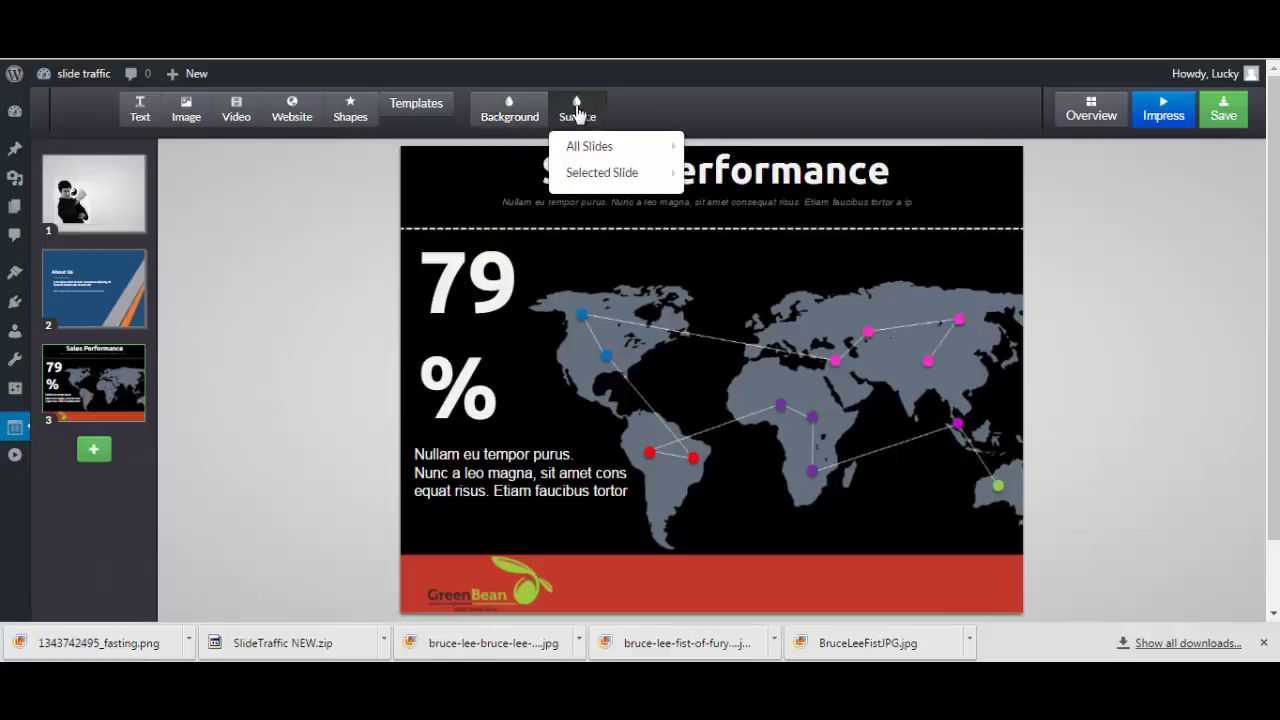
mouse_move(600, 146)
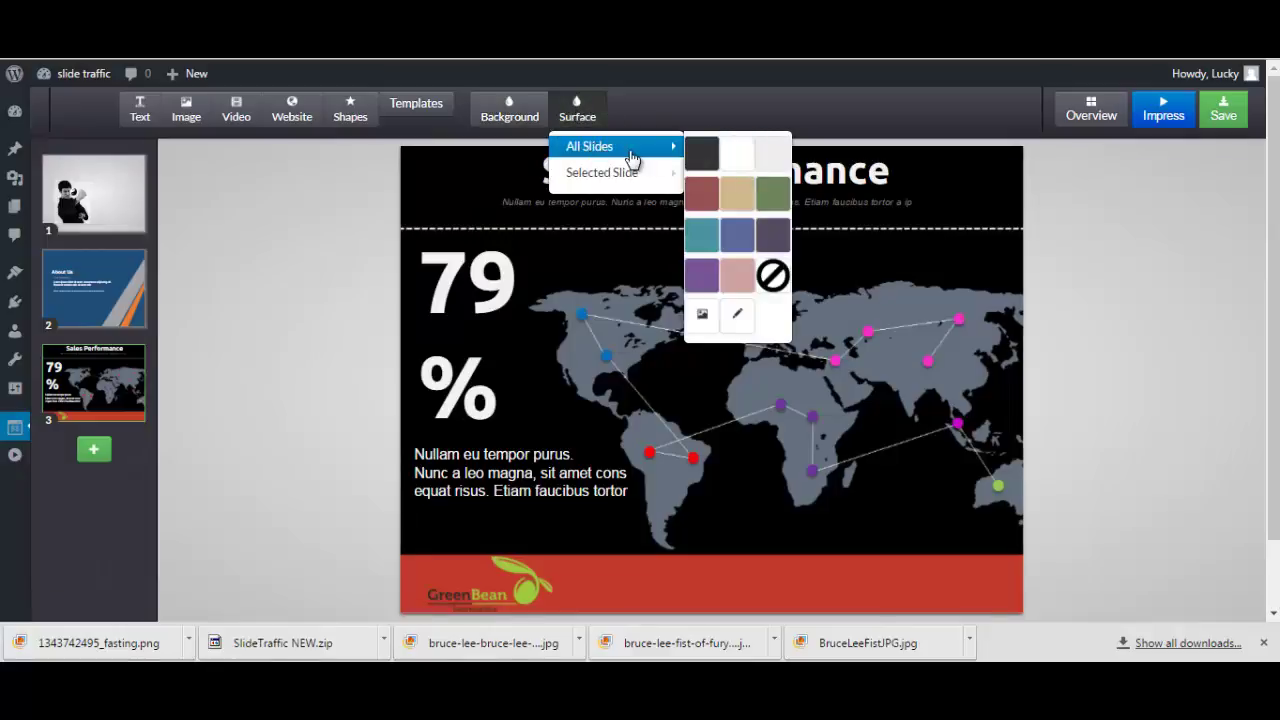
mouse_move(670, 182)
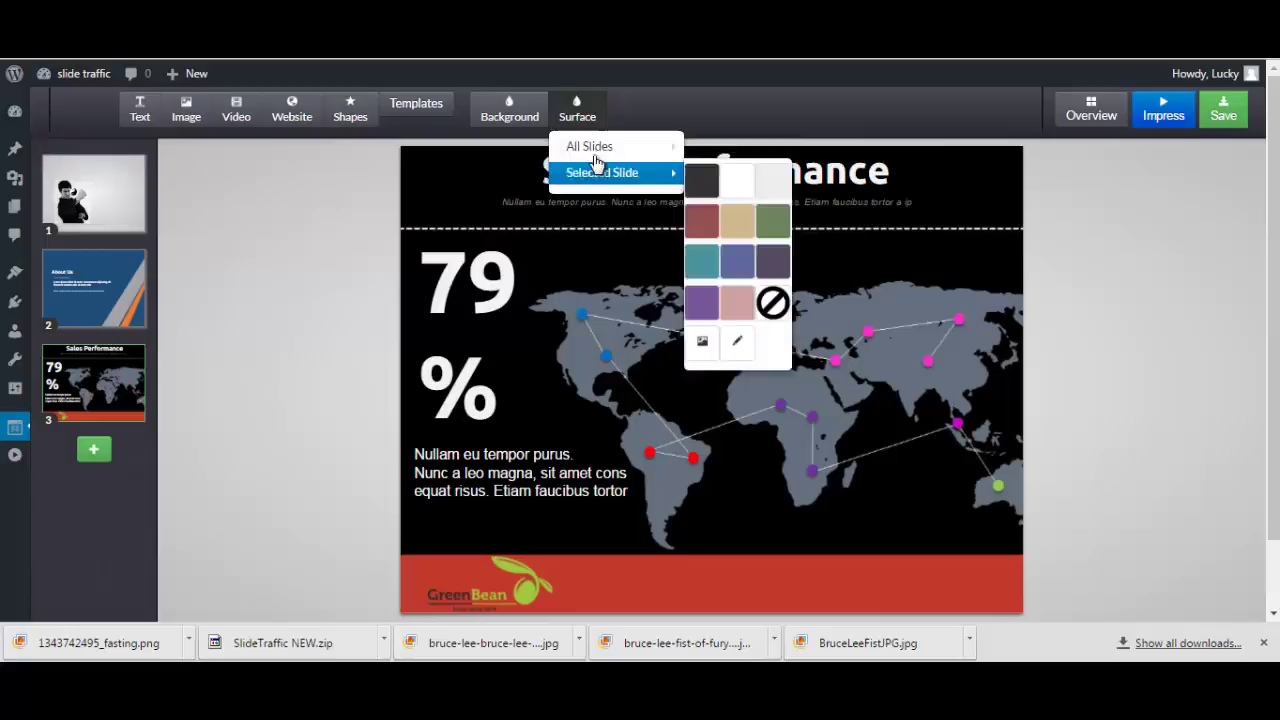
mouse_move(660, 146)
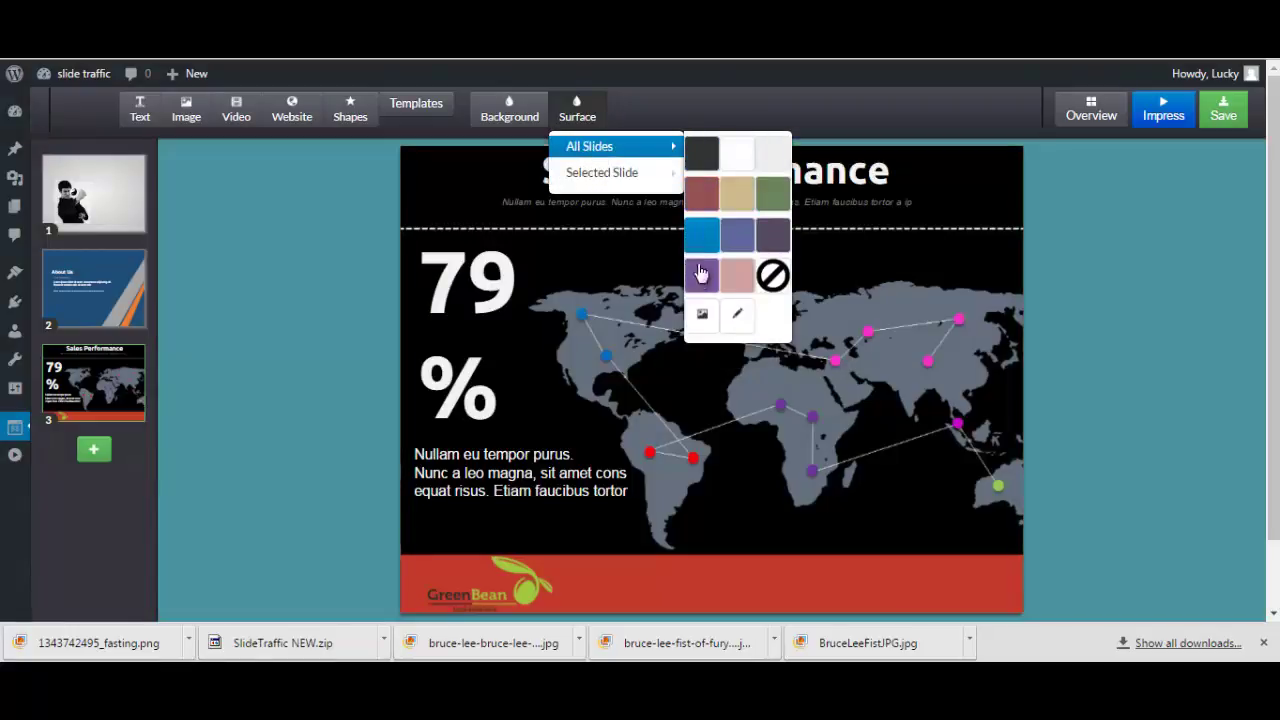
click(703, 318)
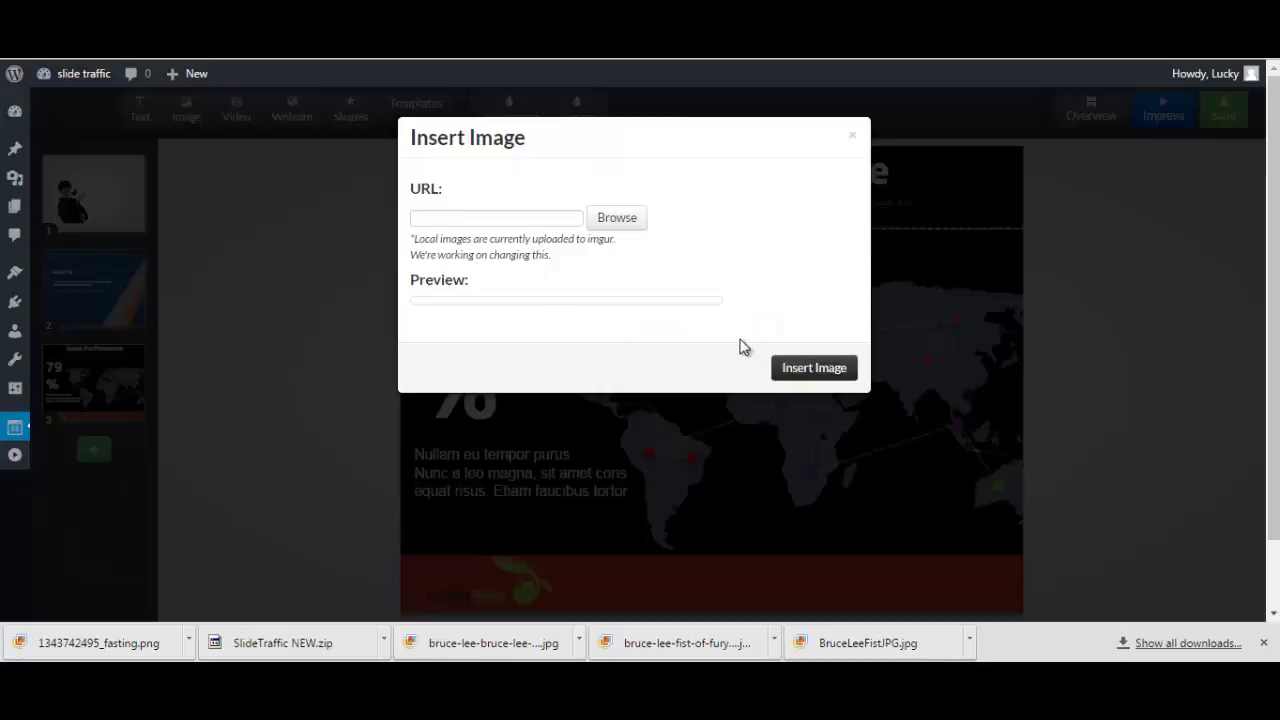
click(851, 139)
Step: Set the surface of the selected Sales Performance slide to a custom dark red color
click(577, 110)
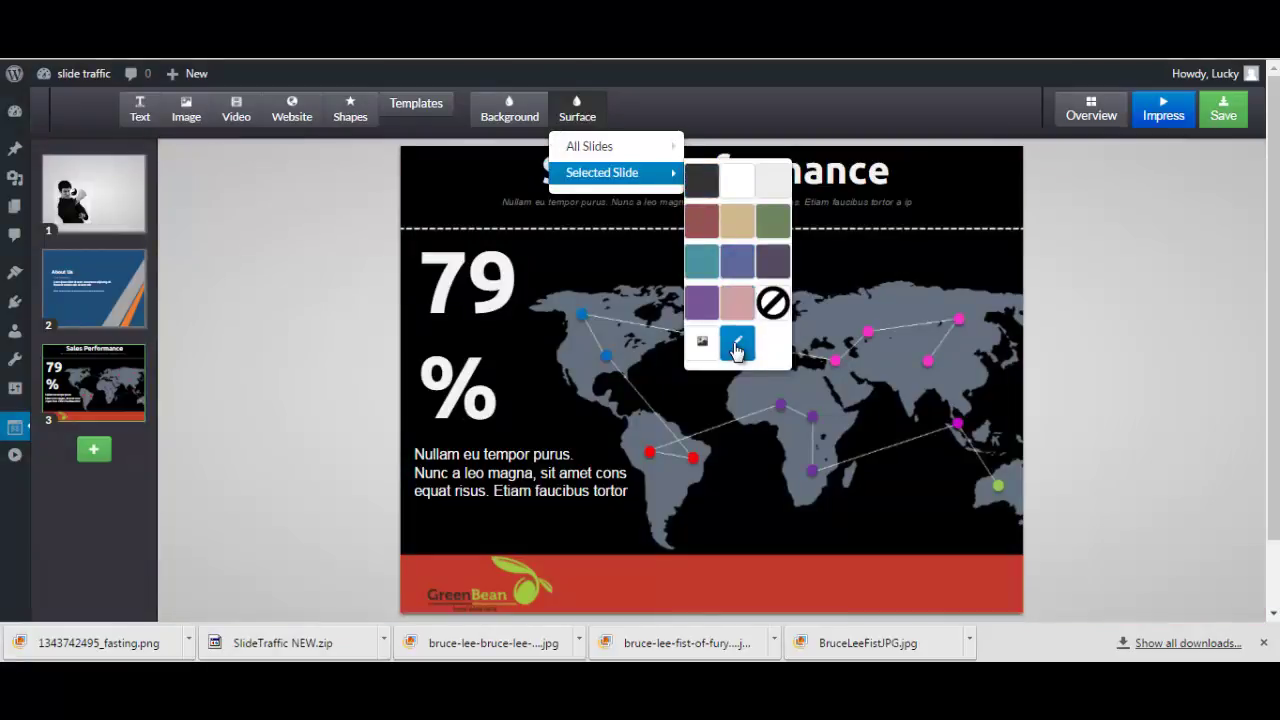
click(737, 341)
drag(506, 204, 543, 223)
click(838, 378)
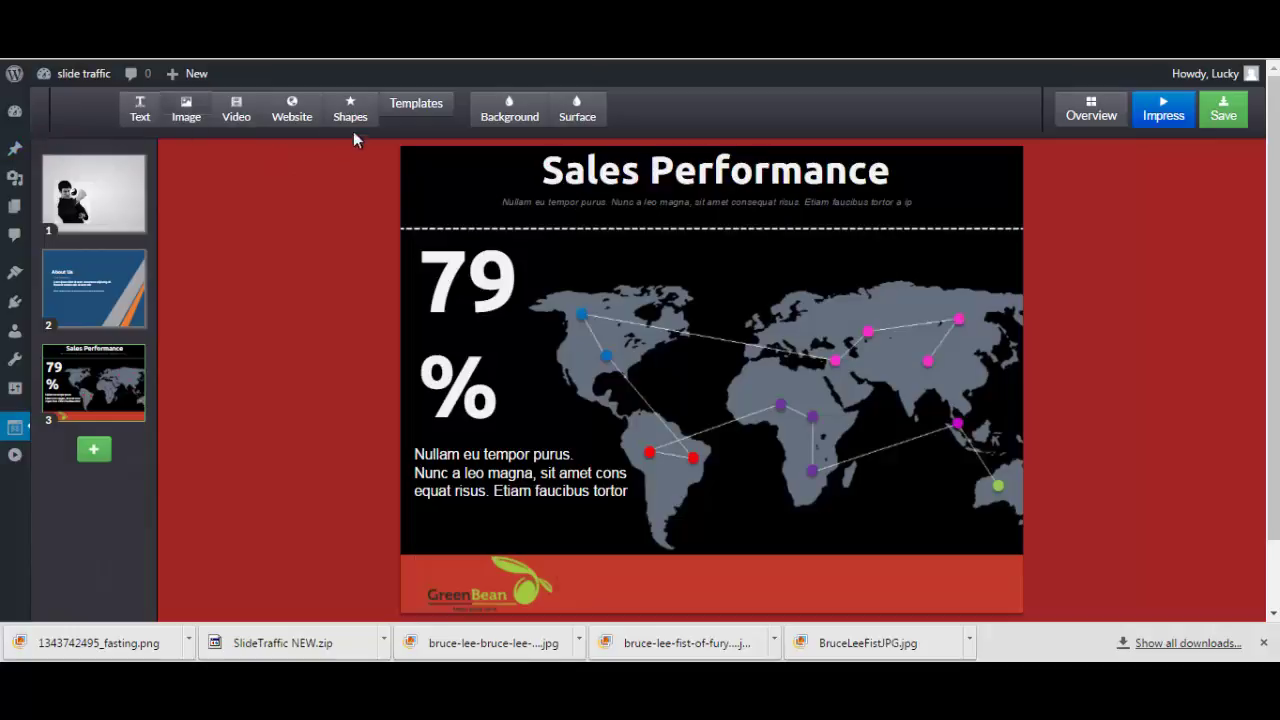
Step: Open the overview of all slides and nudge the About Us slide slightly left
click(1098, 117)
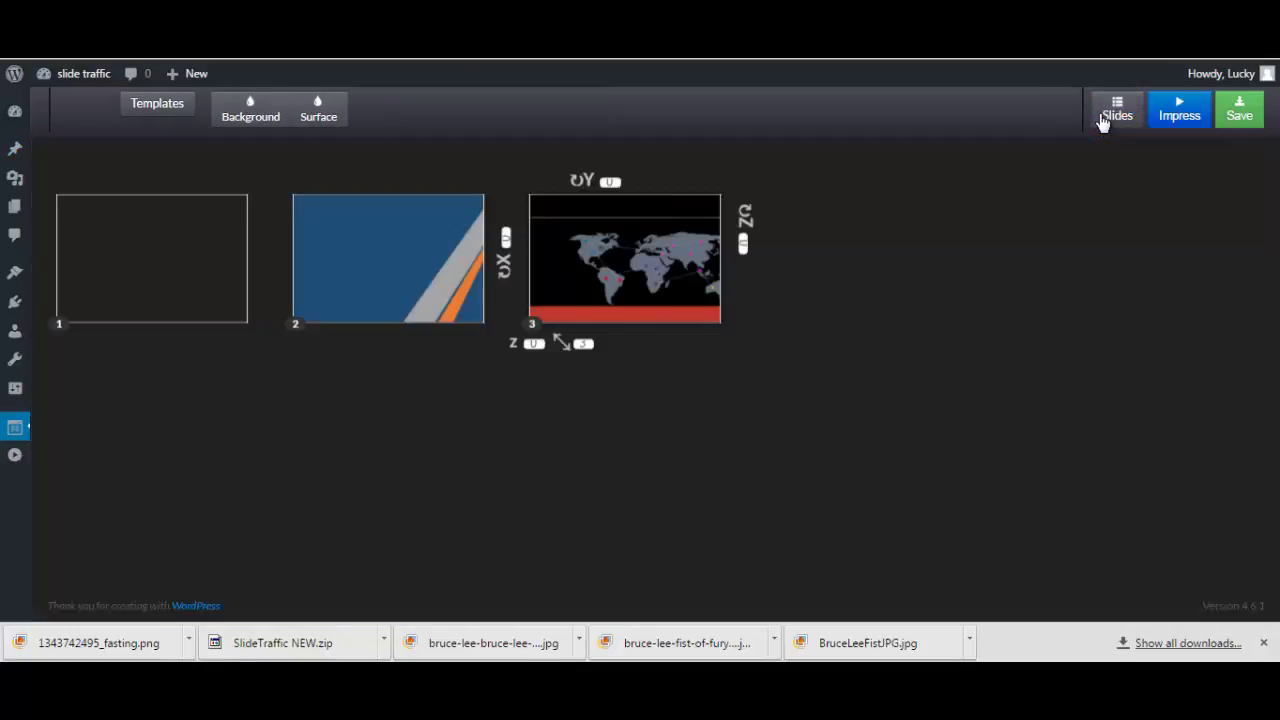
click(145, 258)
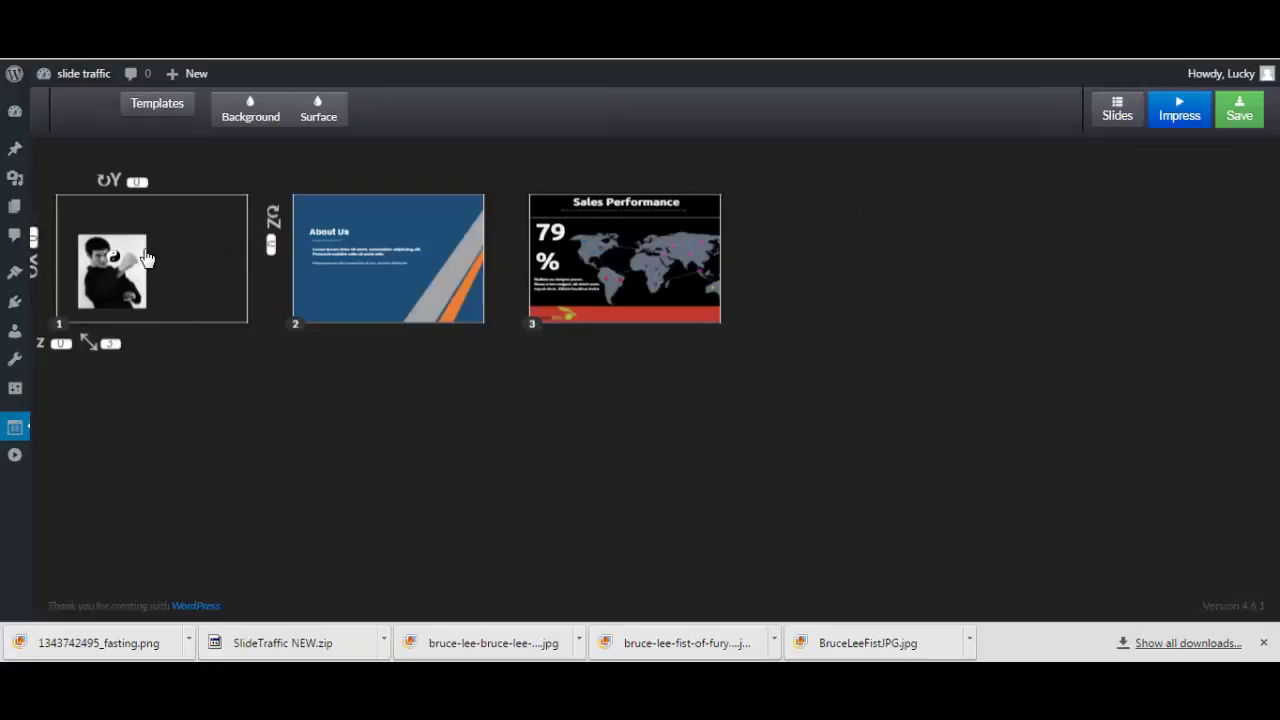
click(385, 260)
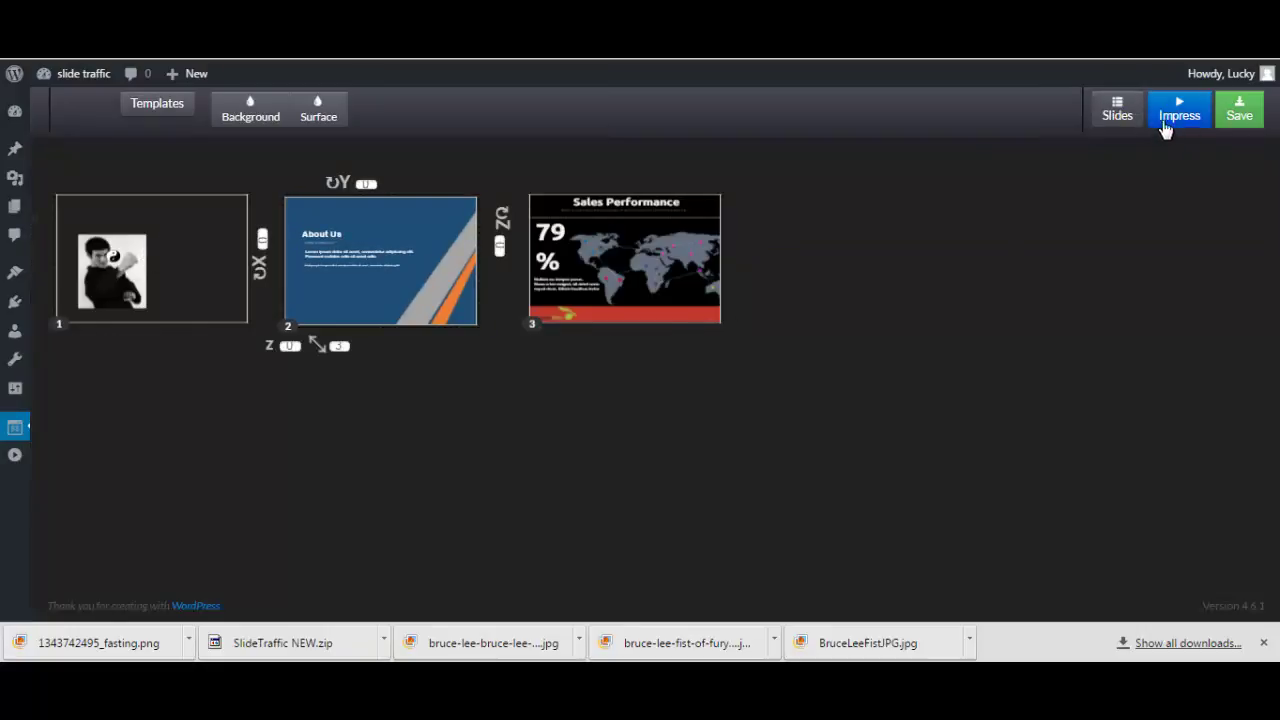
Step: Run the presentation and advance through its slides, looping past the first slide to Sales Performance again
click(1165, 128)
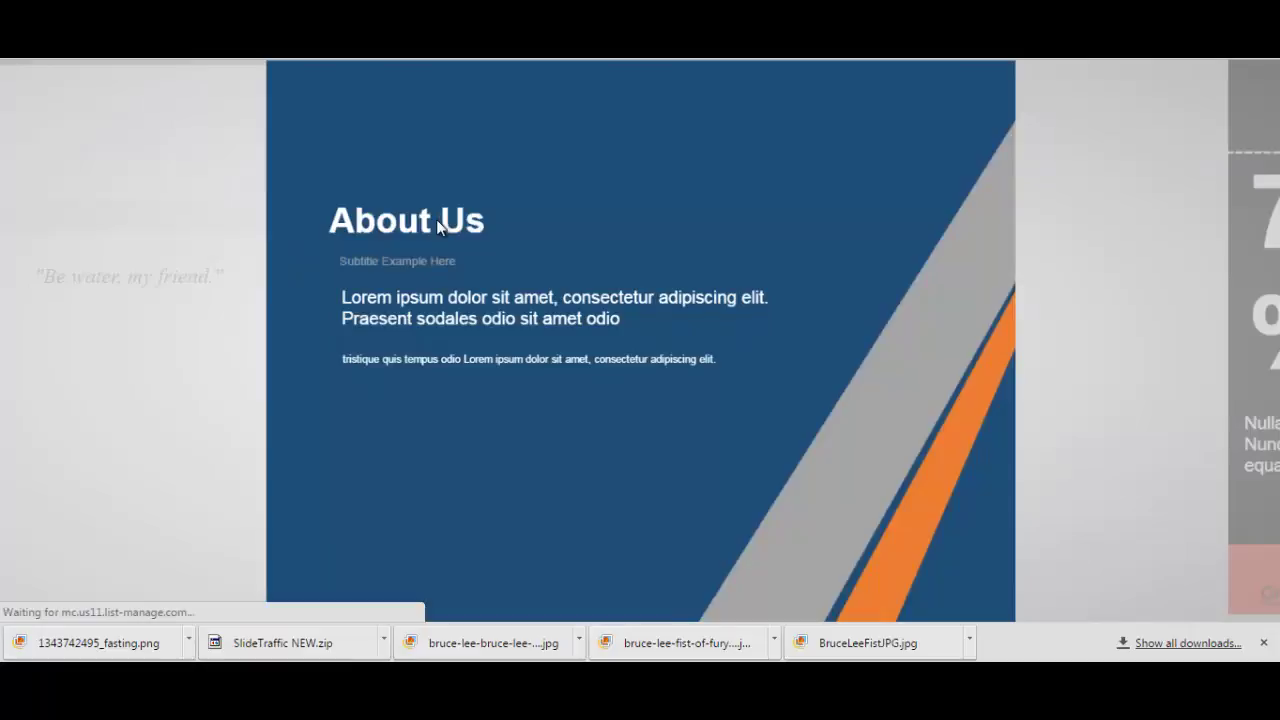
key(Right)
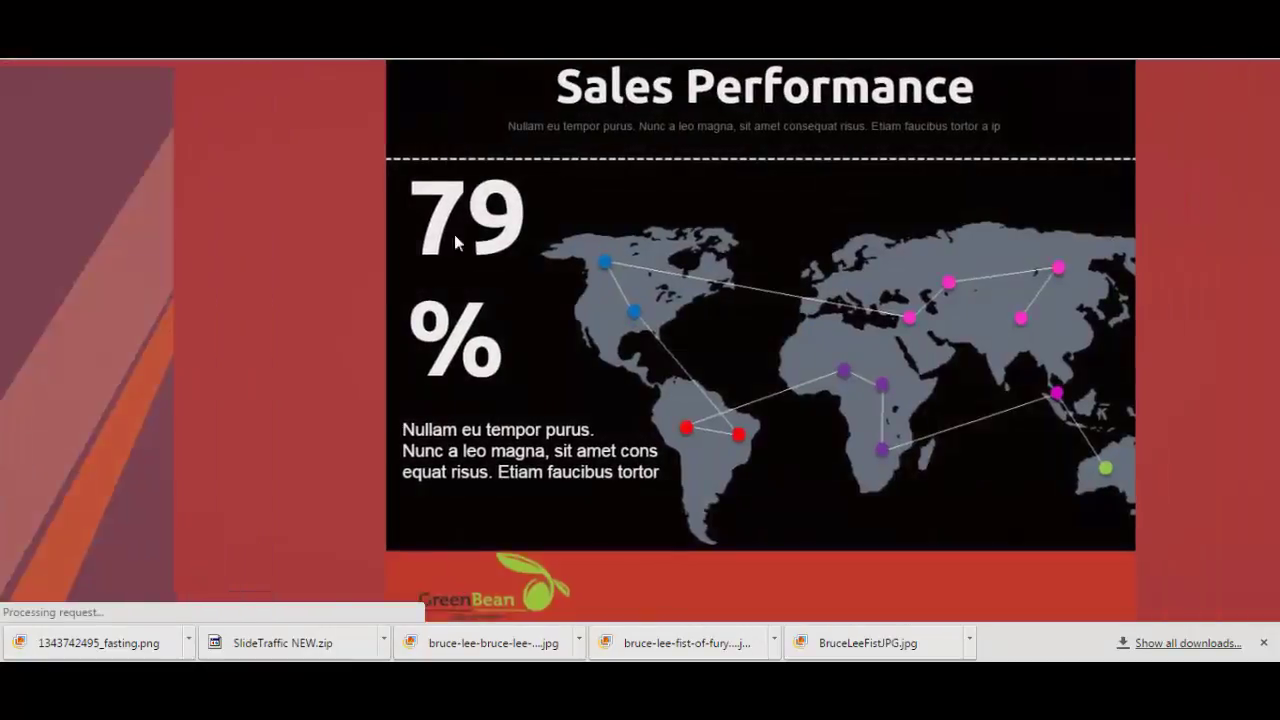
key(Right)
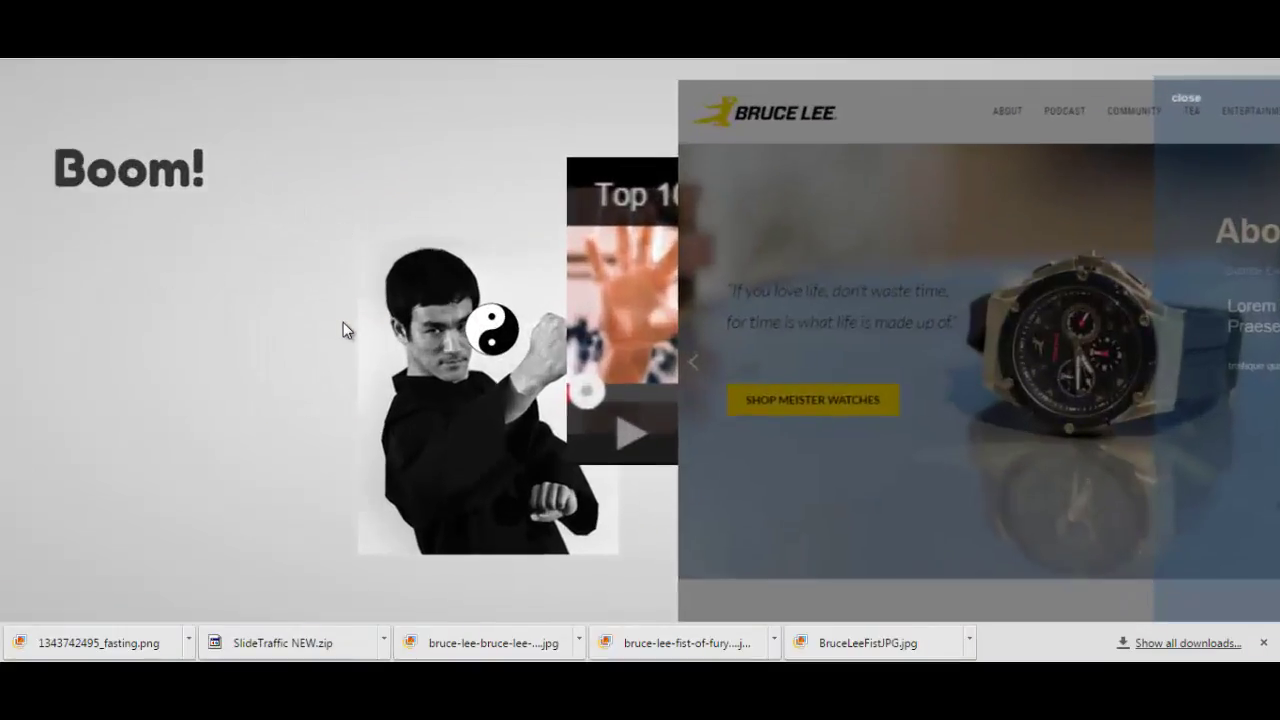
key(Right)
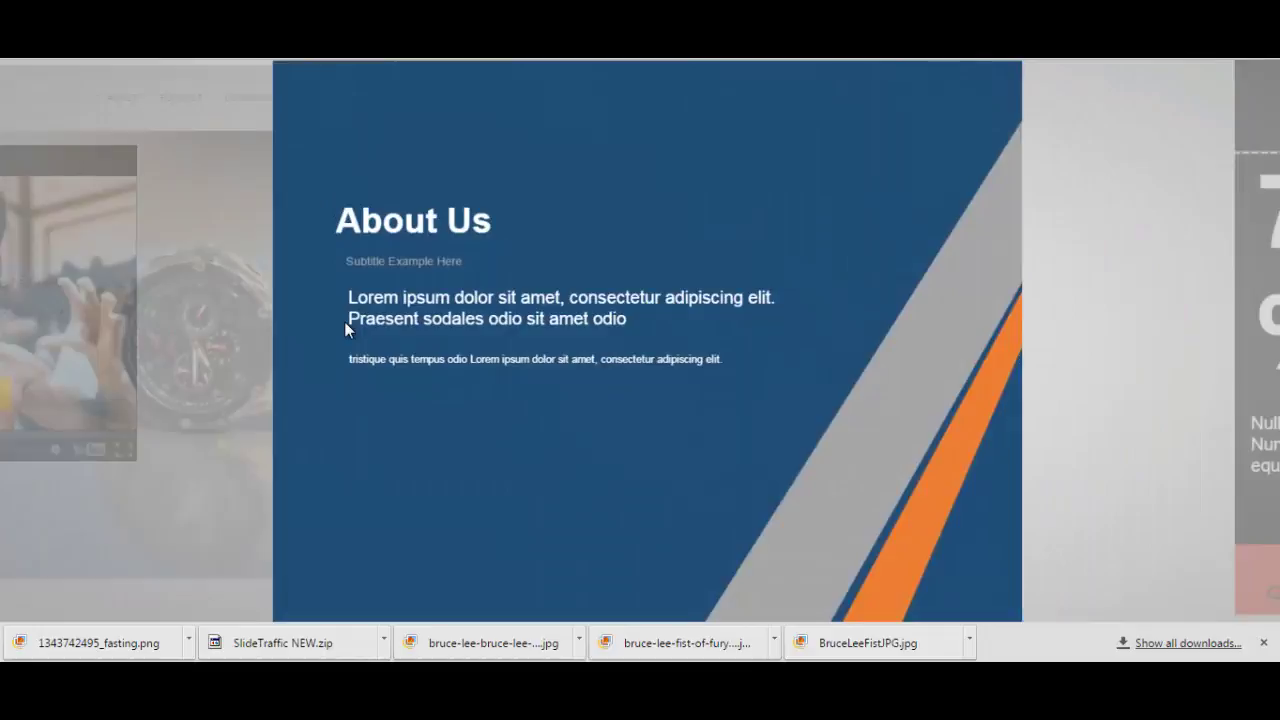
key(Right)
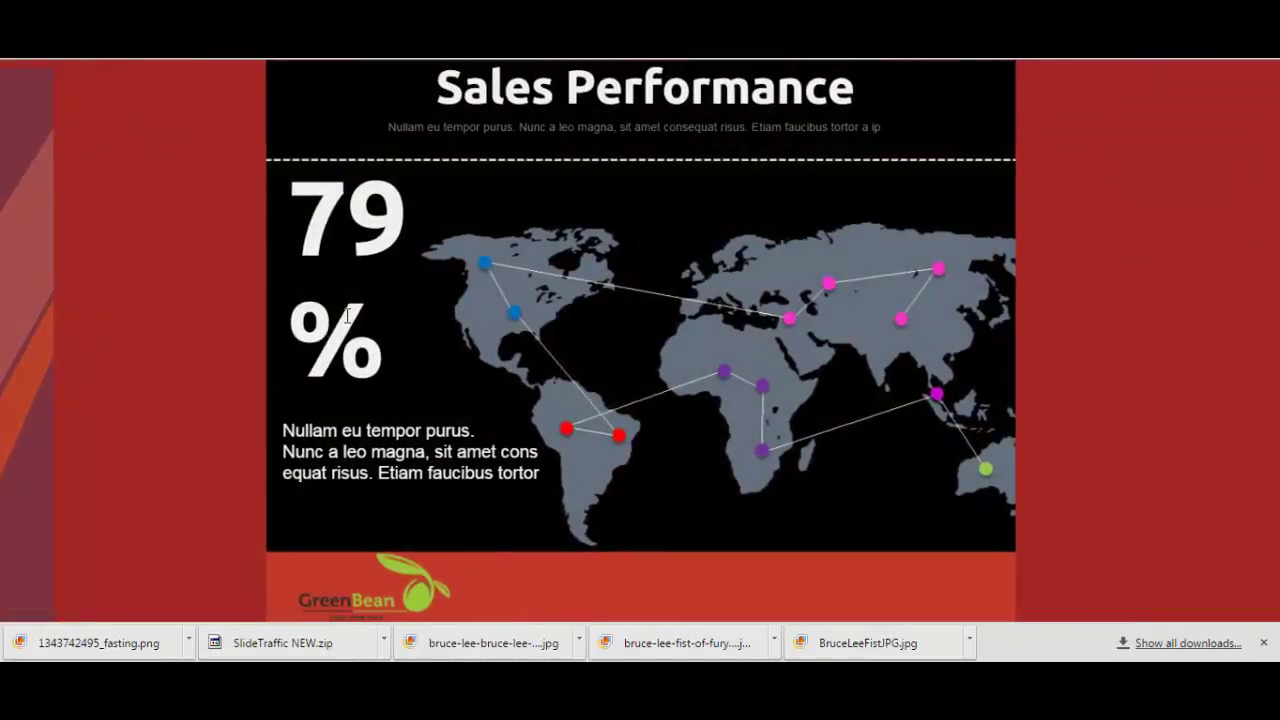
Step: Advance the presentation once more, exit the preview and save the presentation
key(Right)
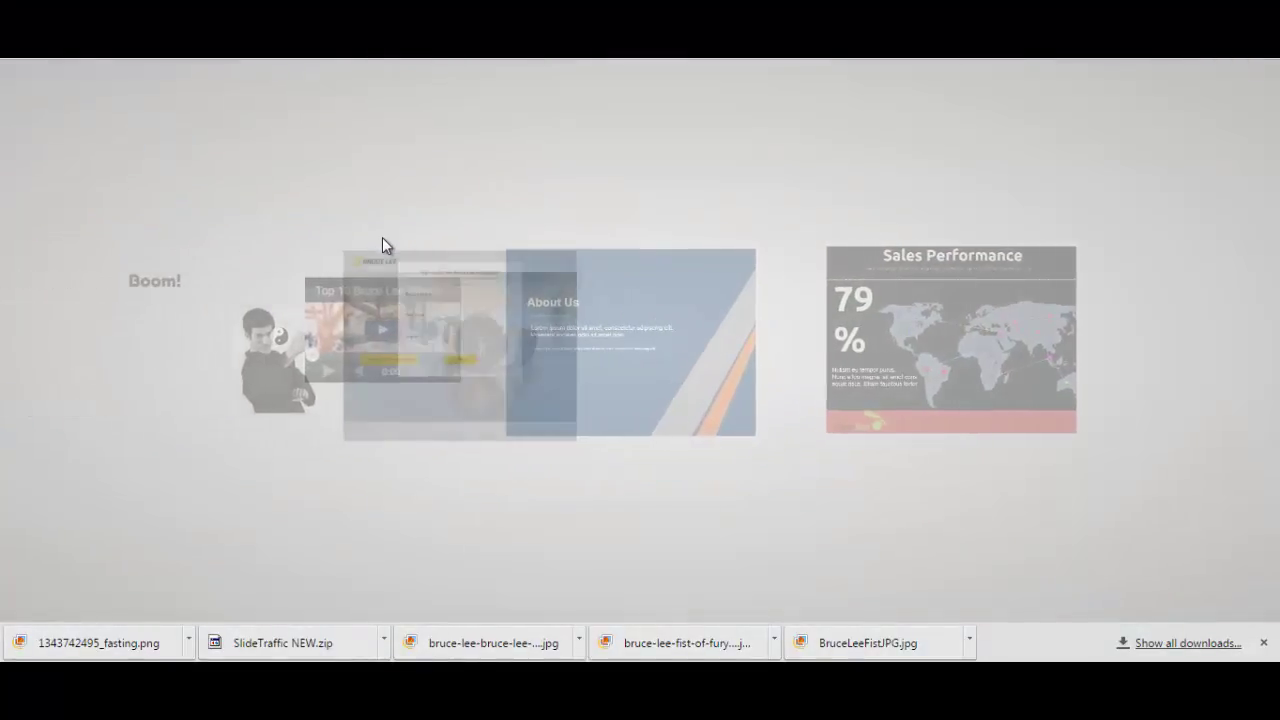
key(Escape)
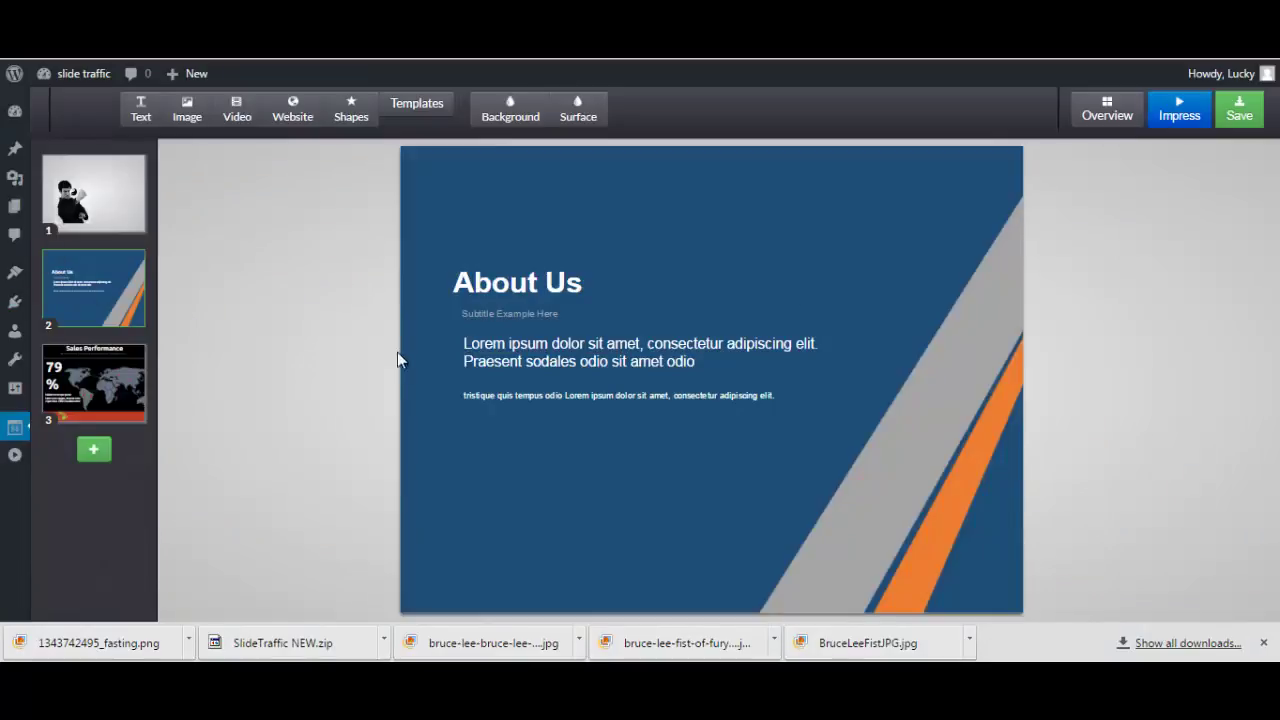
click(1242, 116)
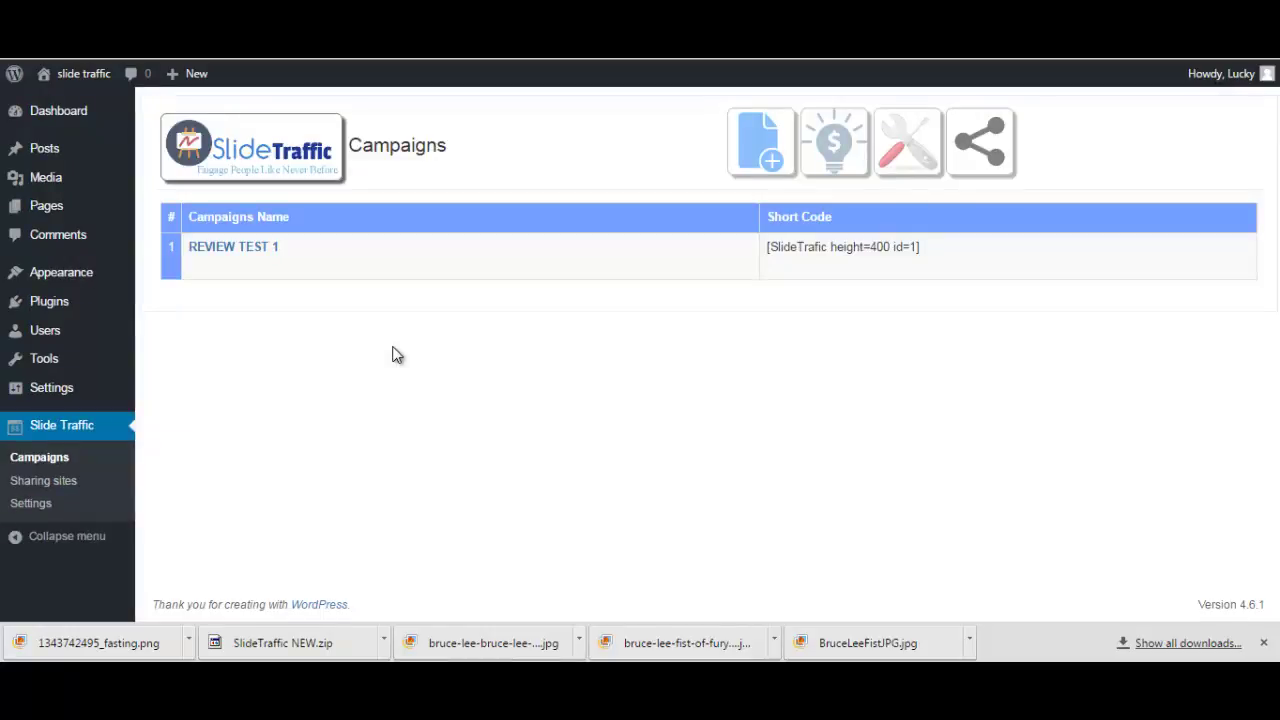
Step: Highlight the complete short code of the REVIEW TEST 1 campaign in the campaigns list
mouse_move(309, 278)
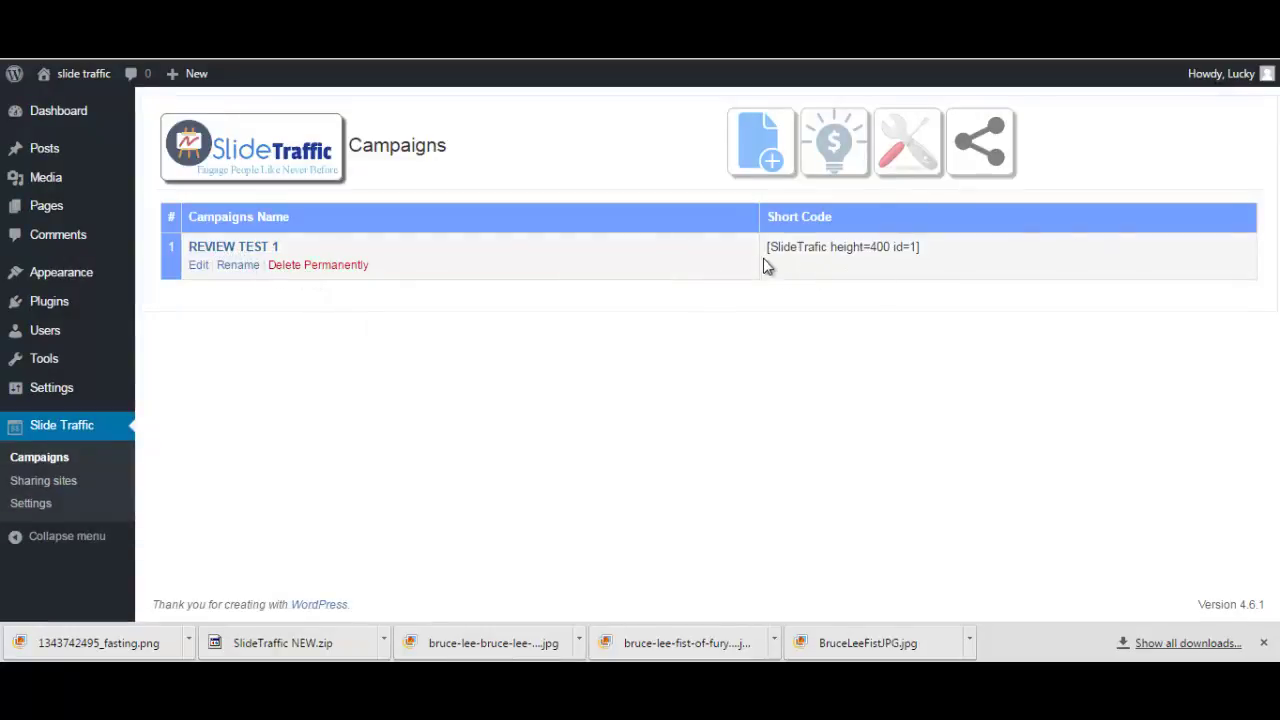
drag(768, 247, 982, 250)
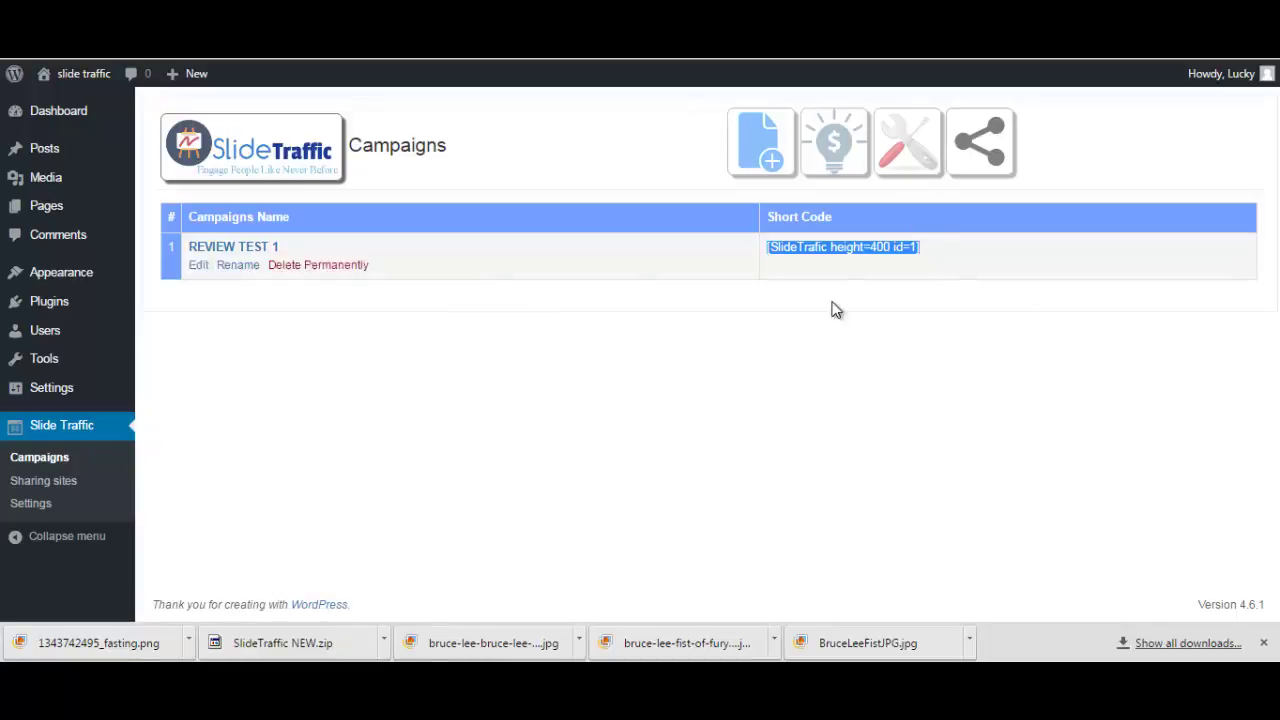
Step: Open the campaign sharing page and choose REVIEW TEST 1 as the campaign to share
click(996, 157)
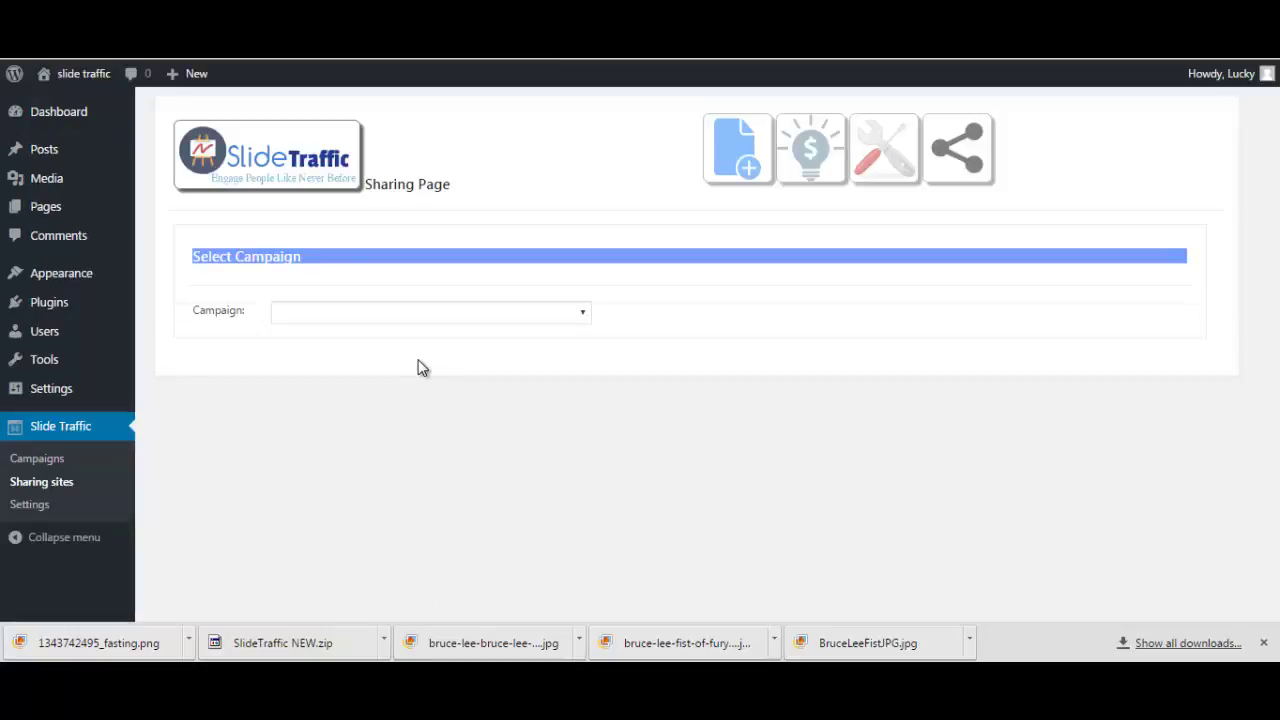
scroll(251, 350, down, 1)
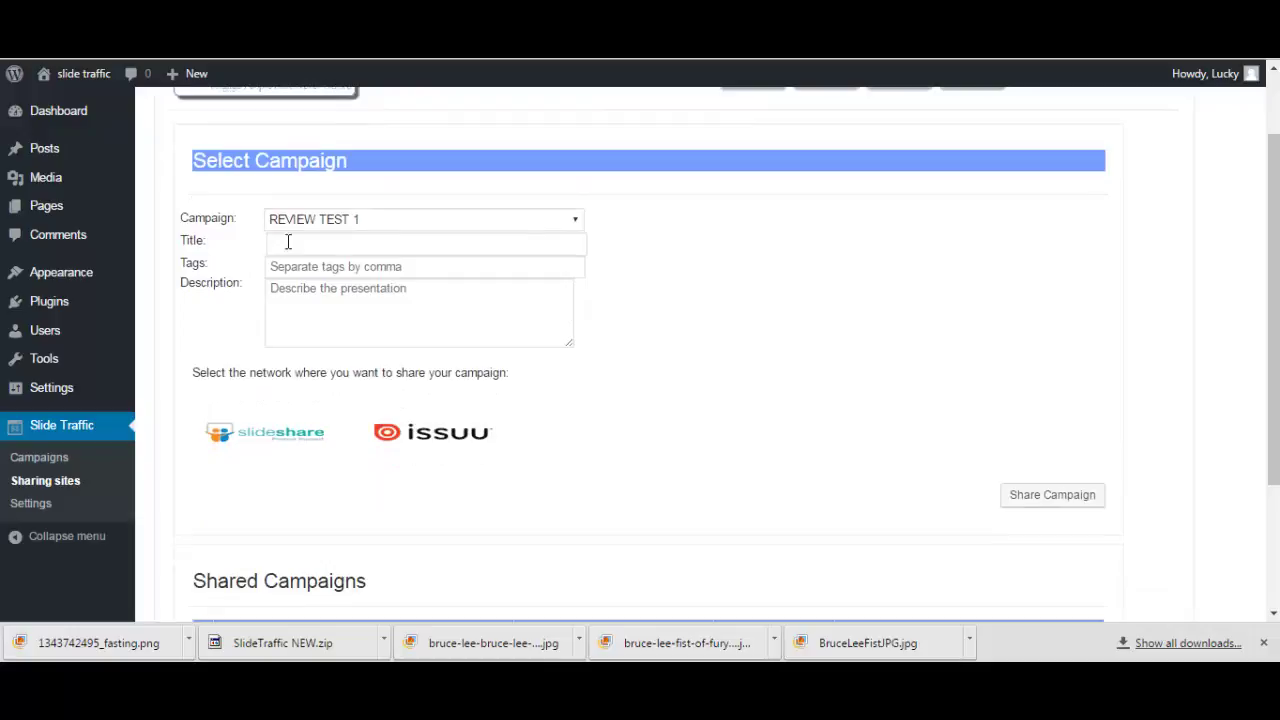
click(486, 233)
click(508, 222)
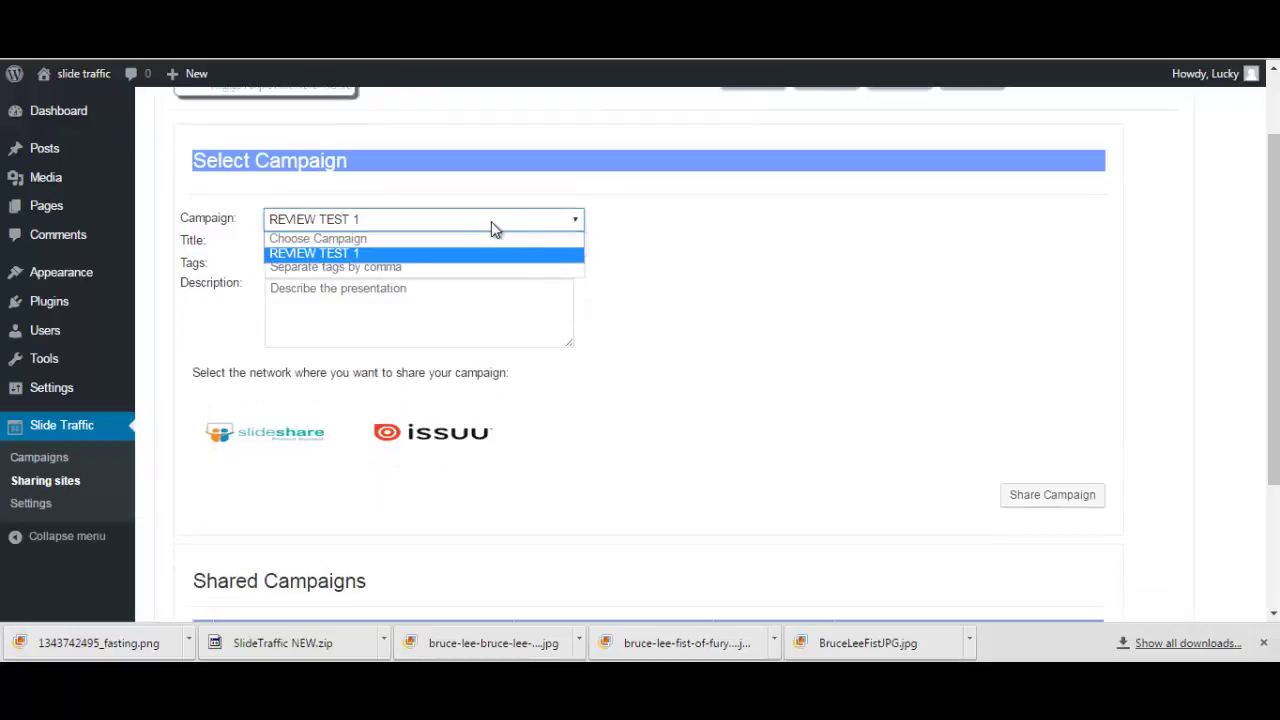
click(340, 253)
Step: Examine the title, tags and description fields of the sharing form without filling them in
click(299, 245)
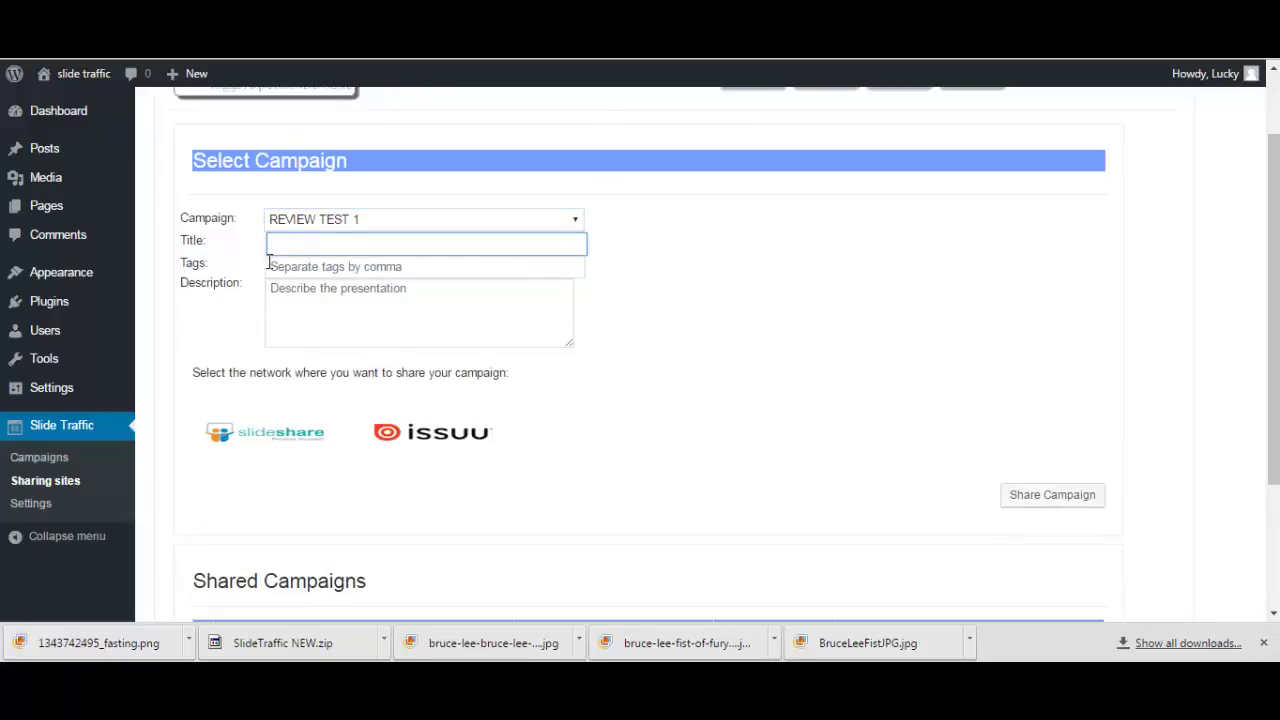
click(391, 267)
click(315, 288)
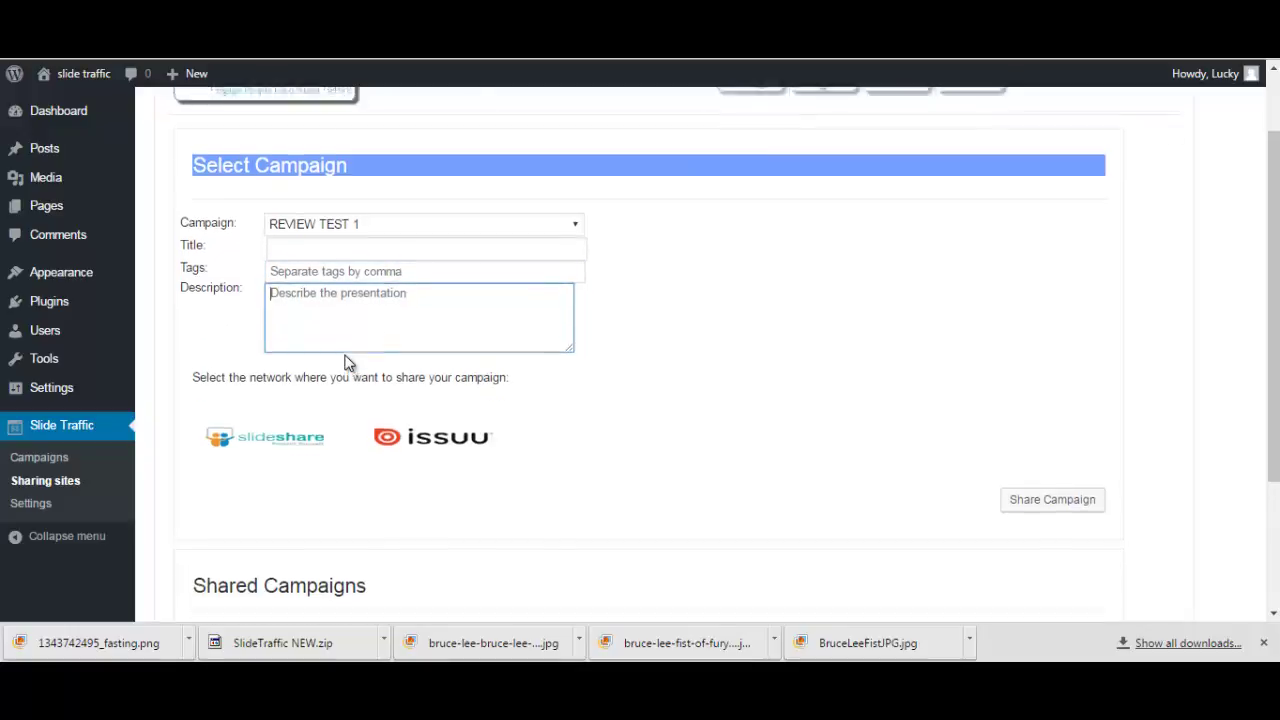
scroll(347, 360, up, 1)
scroll(369, 394, down, 1)
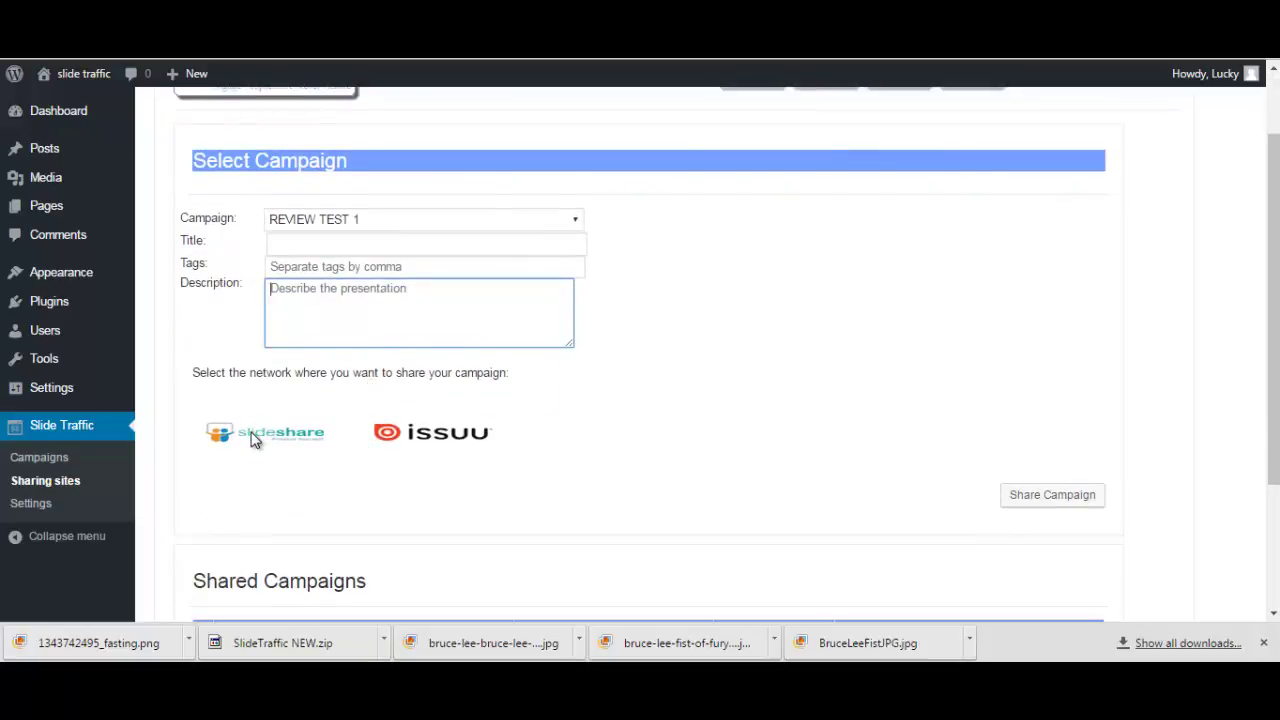
Step: Select both SlideShare and Issuu as the networks for sharing the campaign
click(258, 430)
click(424, 428)
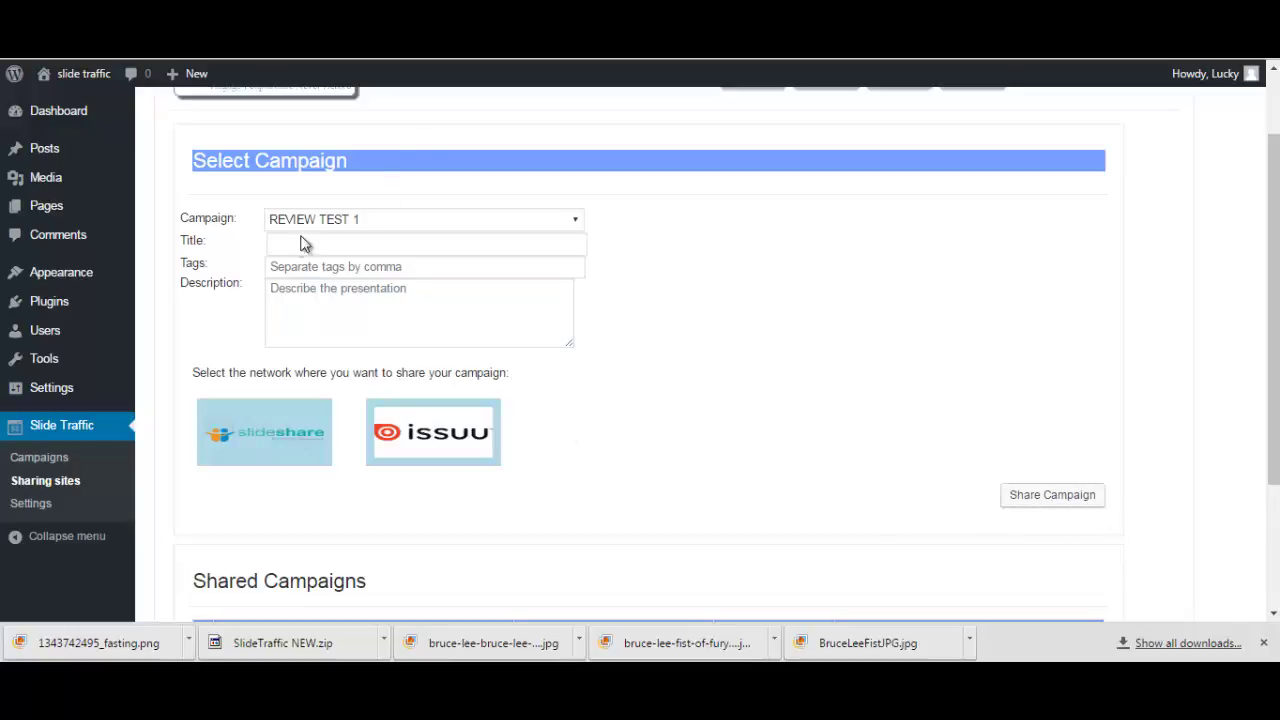
scroll(305, 260, up, 1)
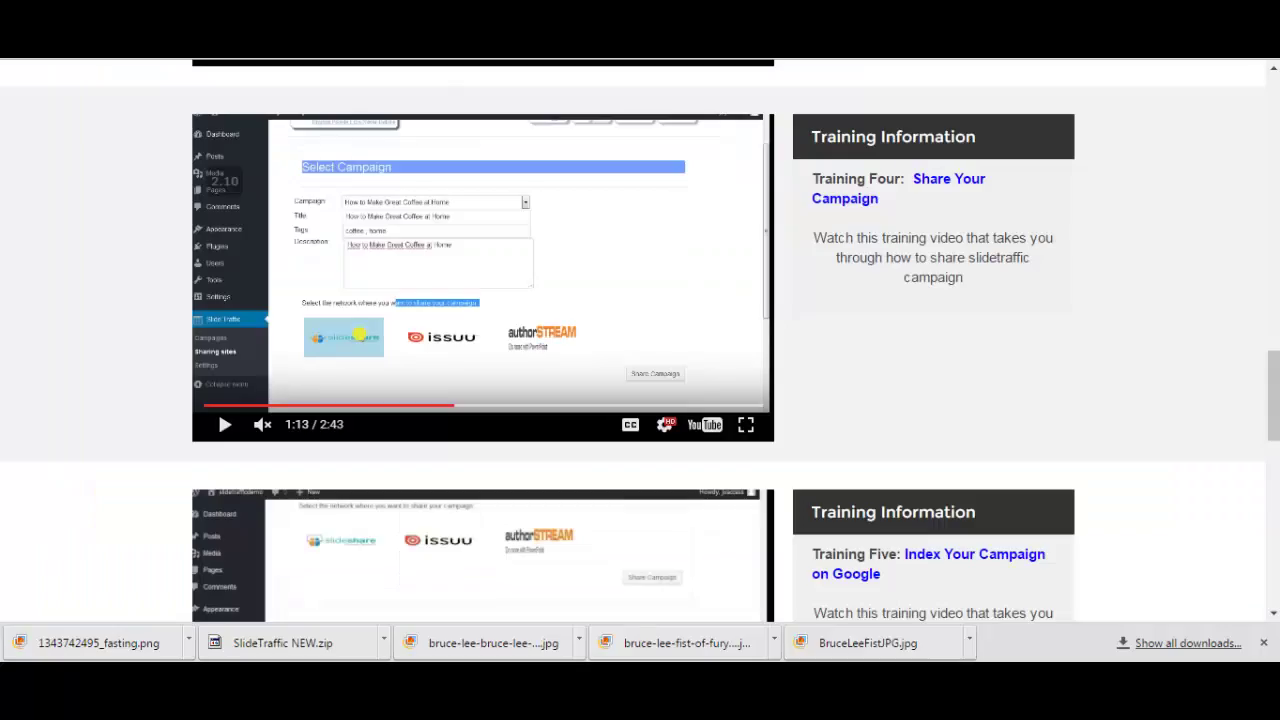
Step: Watch the Share Your Campaign training video in full screen and exit full screen at its end
click(744, 428)
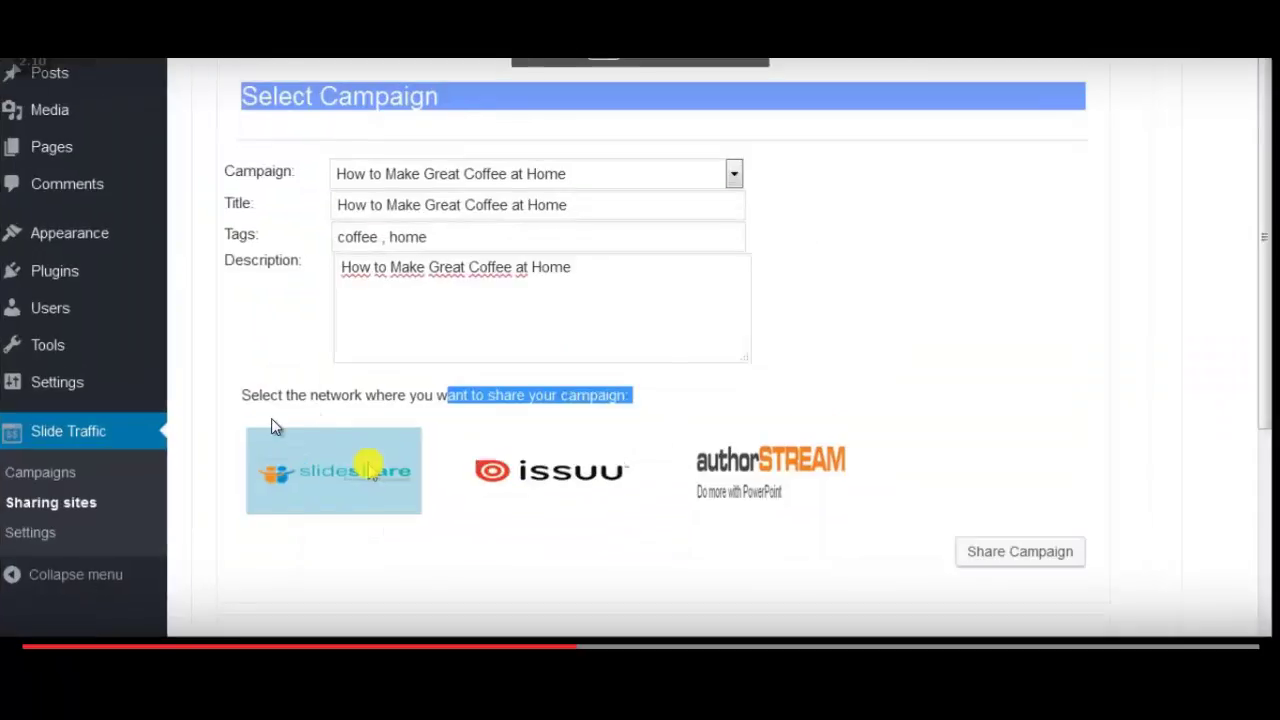
click(642, 318)
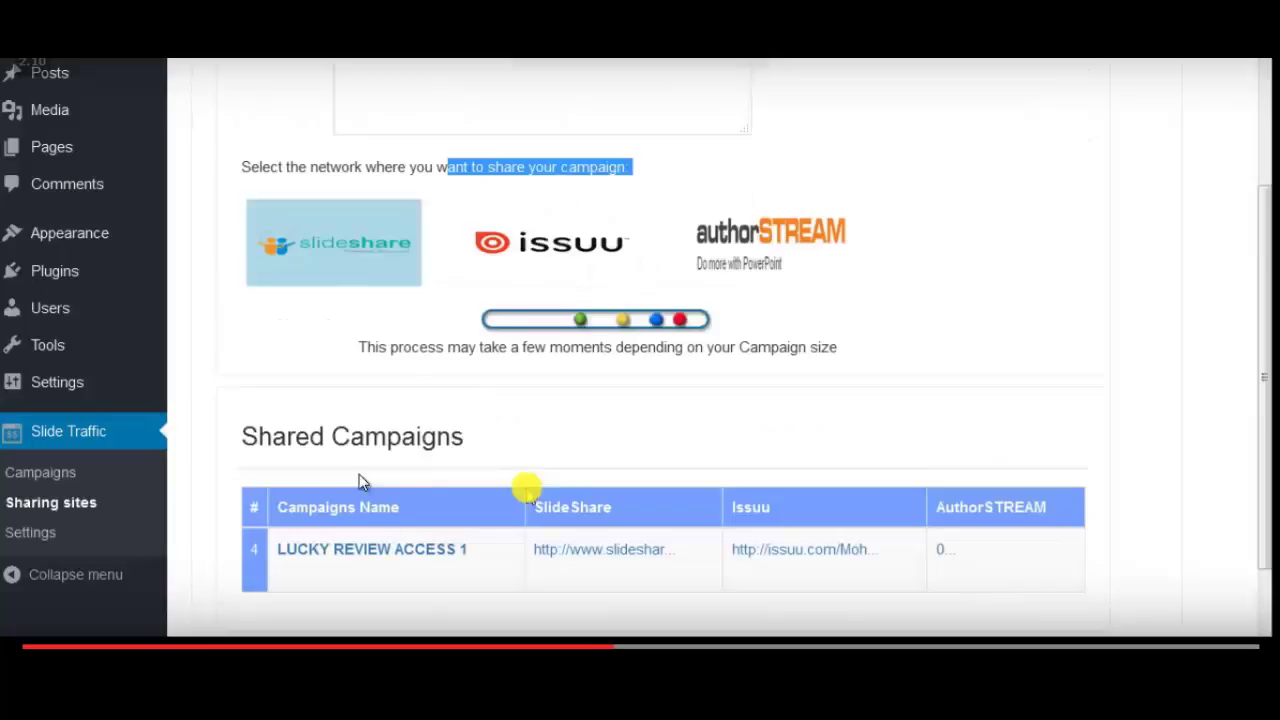
mouse_move(83, 77)
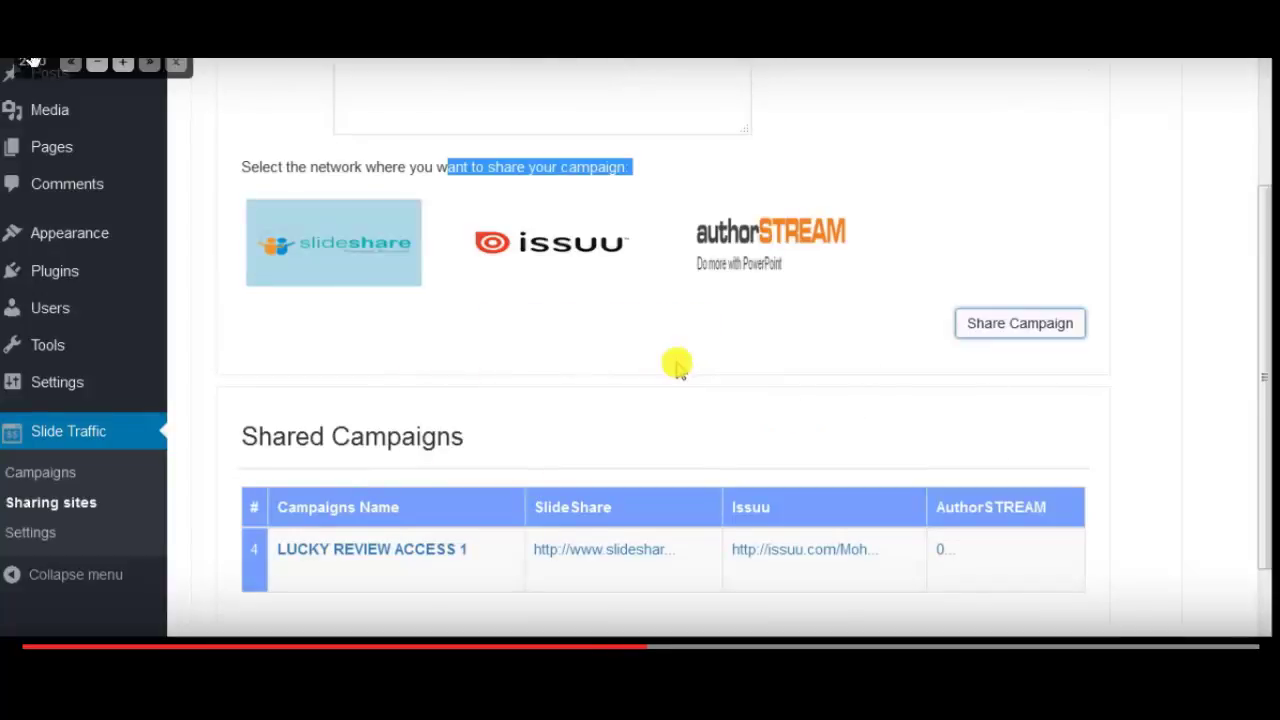
click(95, 68)
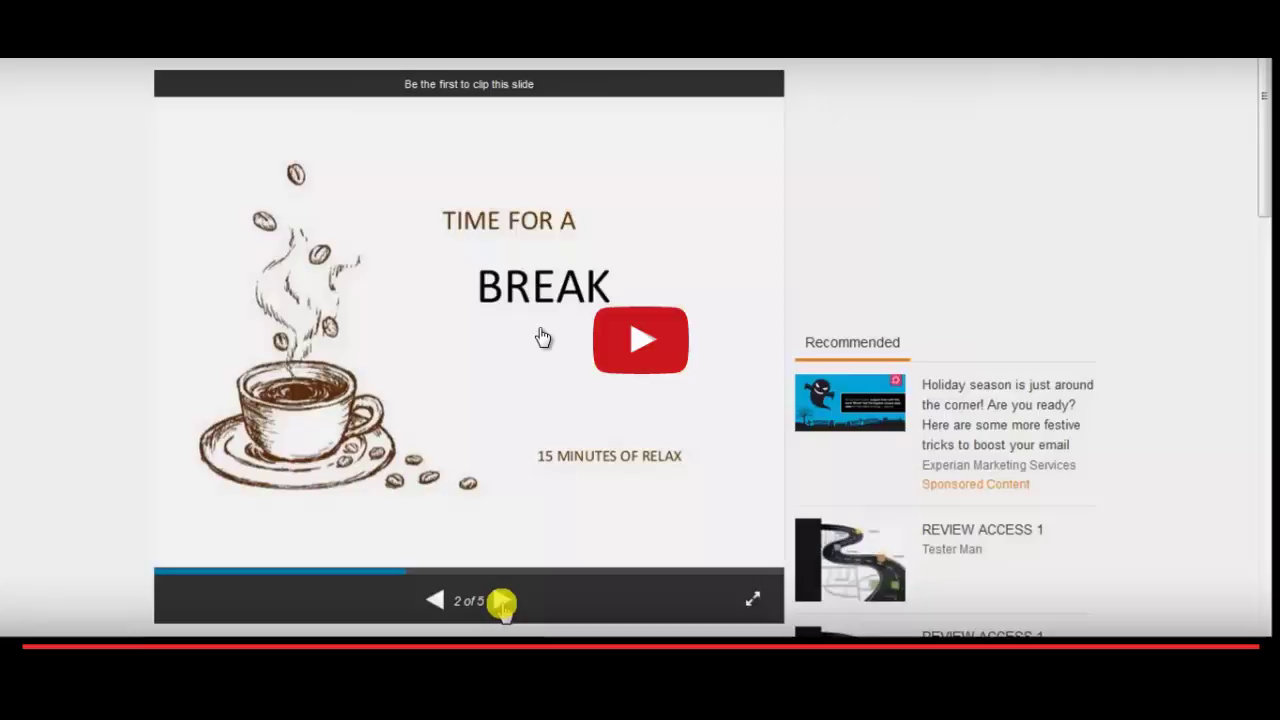
key(Escape)
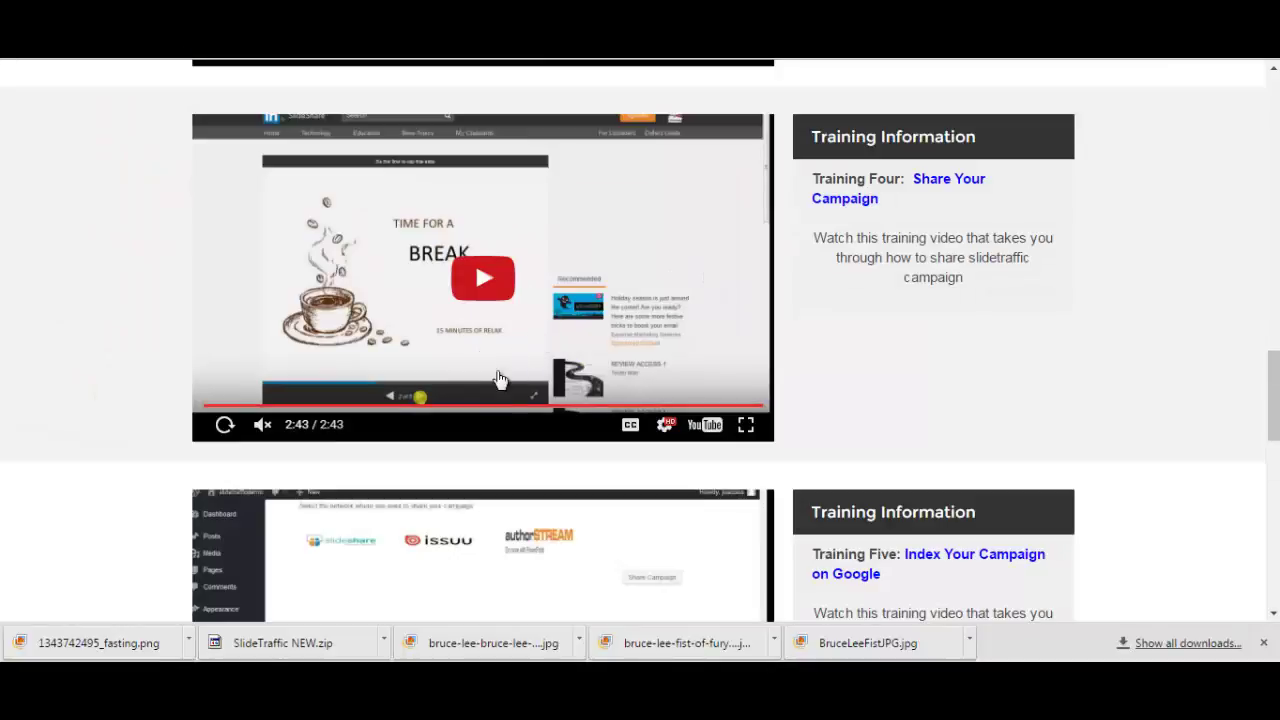
Step: Examine the SlideShare, Issuu and AuthorSTREAM credential fields in the Sharing API settings
key(ctrl+Tab)
scroll(355, 372, up, 3)
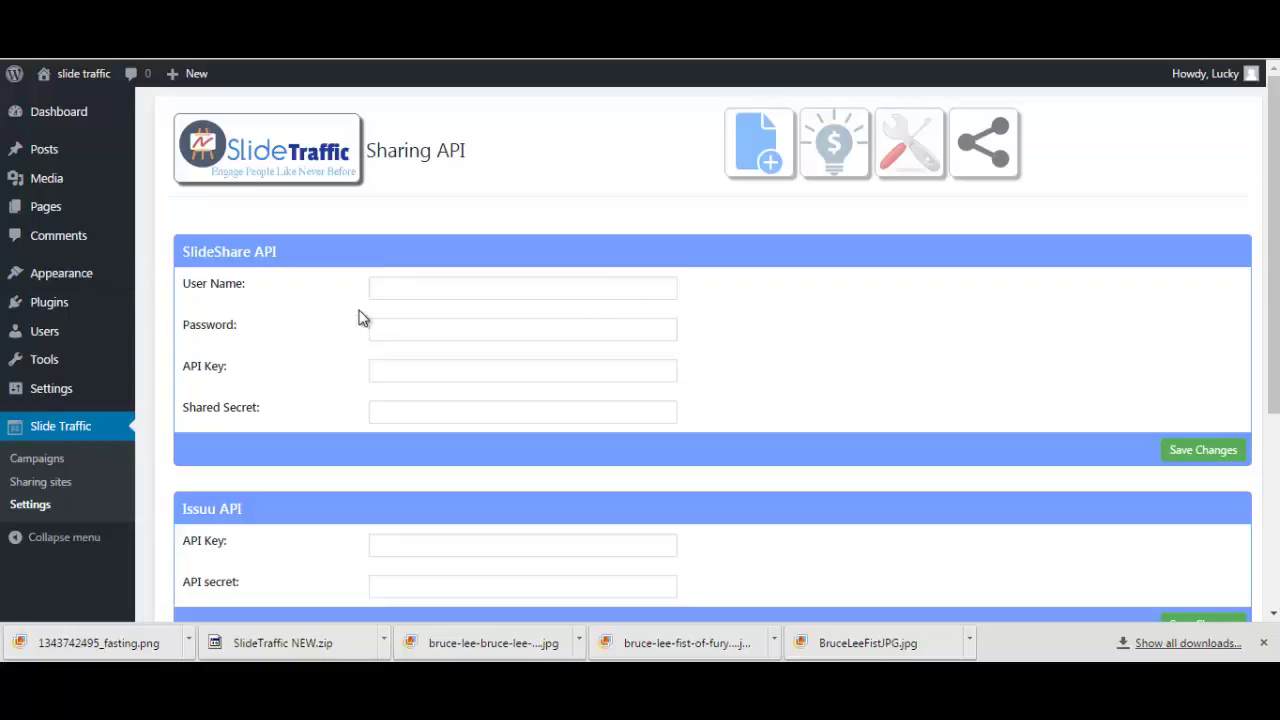
scroll(257, 380, down, 2)
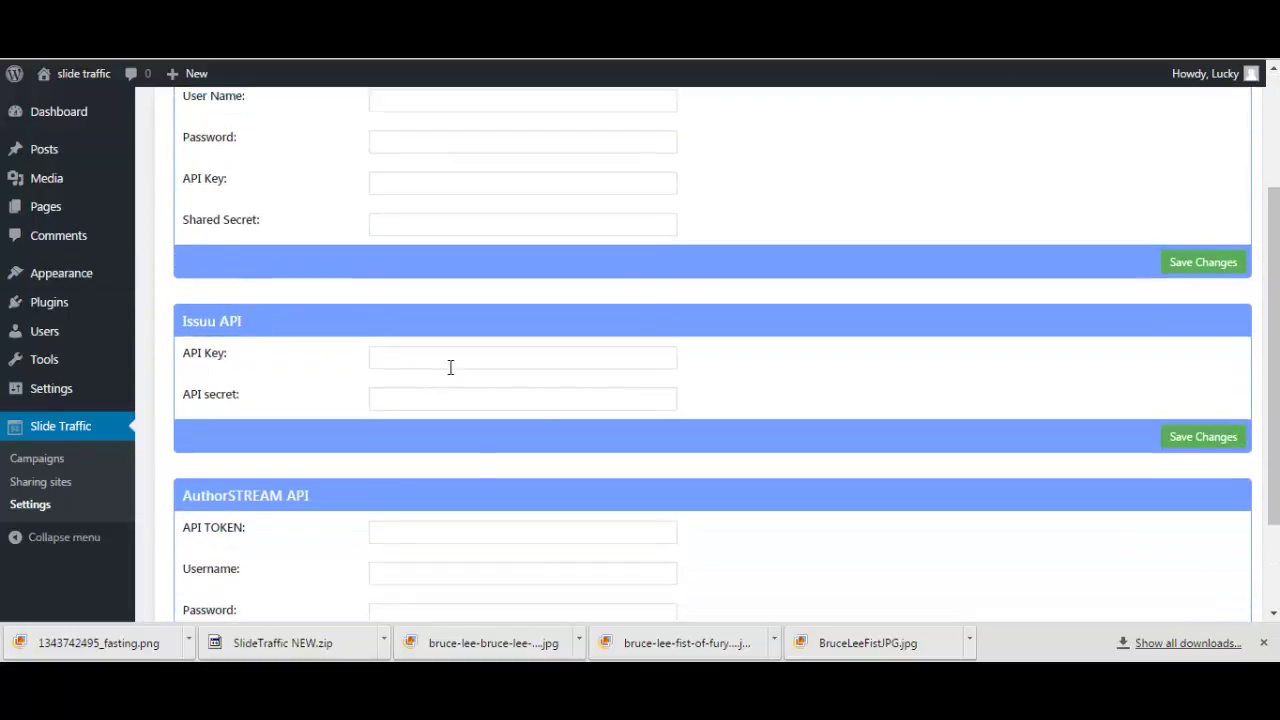
scroll(551, 477, down, 1)
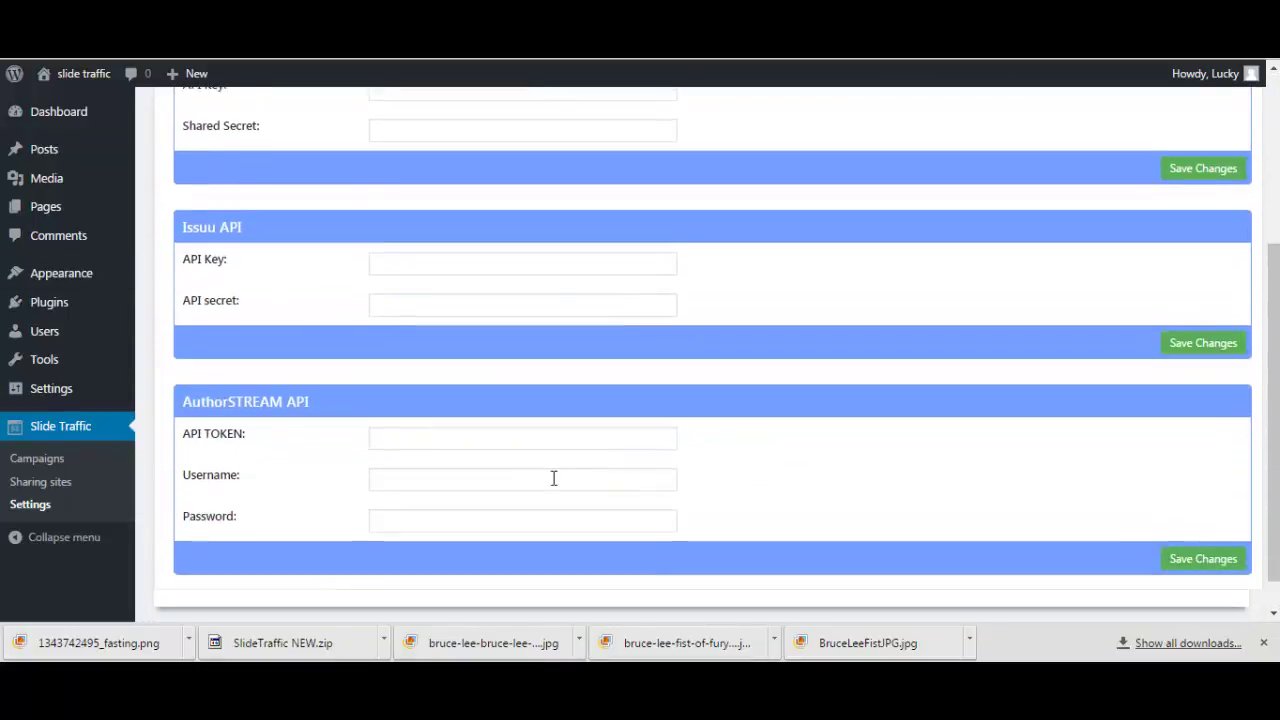
Step: Return to the campaigns list and open the REVIEW TEST 1 campaign for editing
click(35, 460)
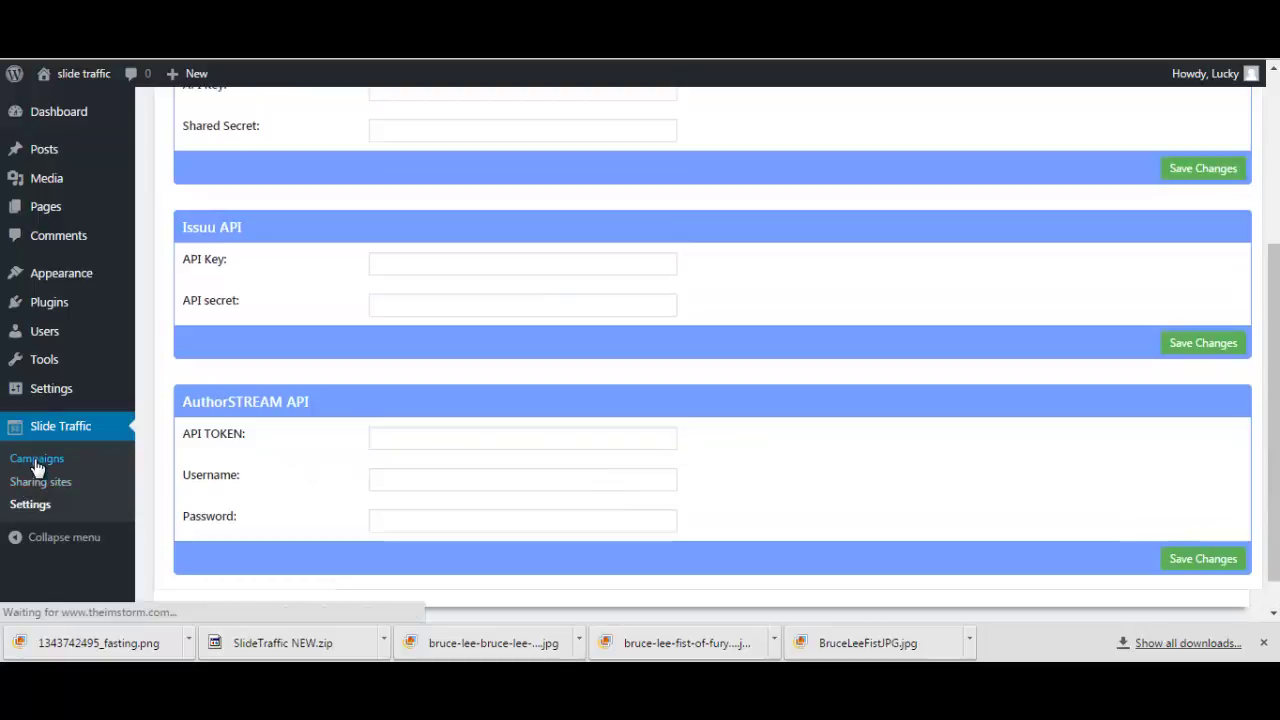
scroll(351, 455, up, 3)
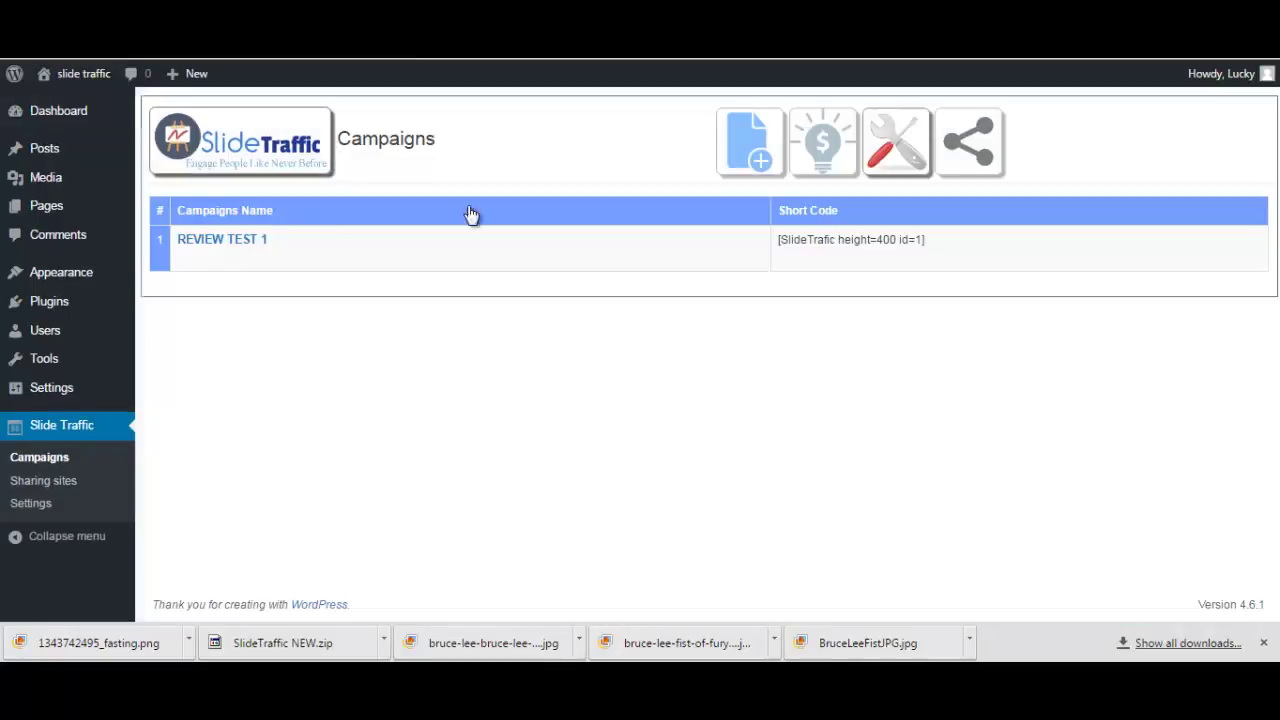
click(195, 266)
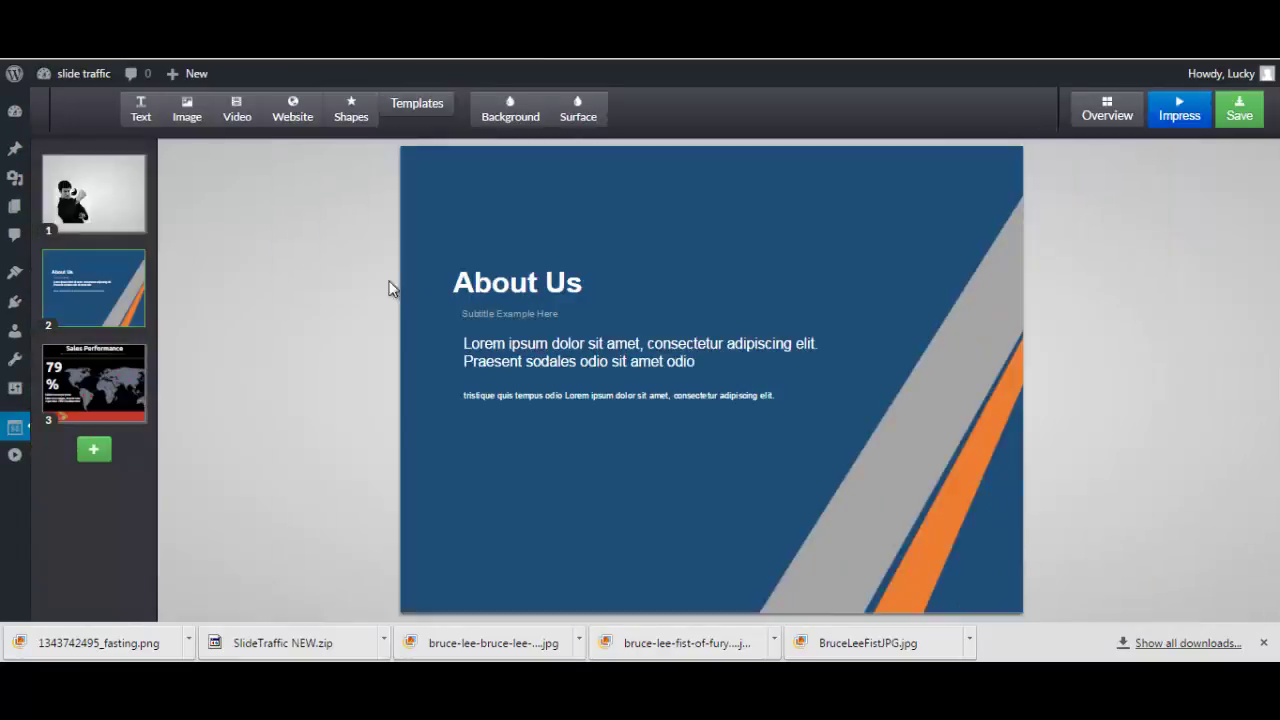
Step: Add two slides from the template gallery: the road map template 11 and the Exclusive Webinar template 48
click(417, 104)
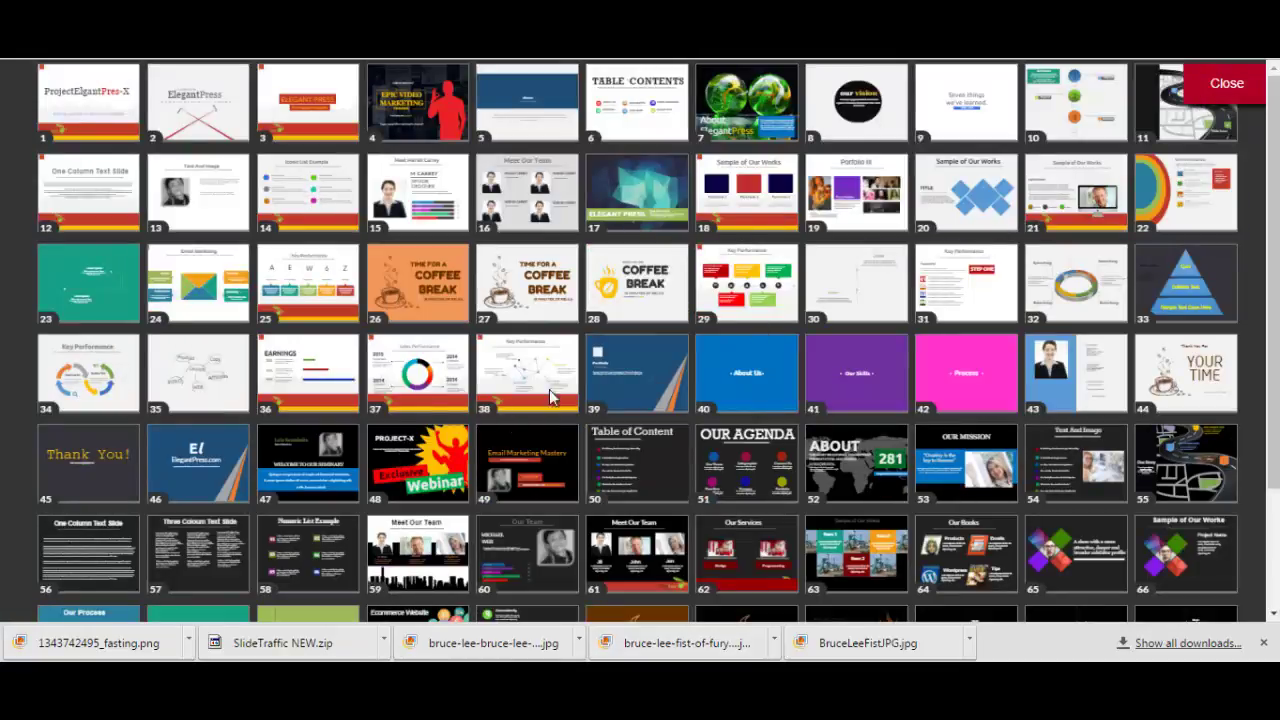
click(1191, 131)
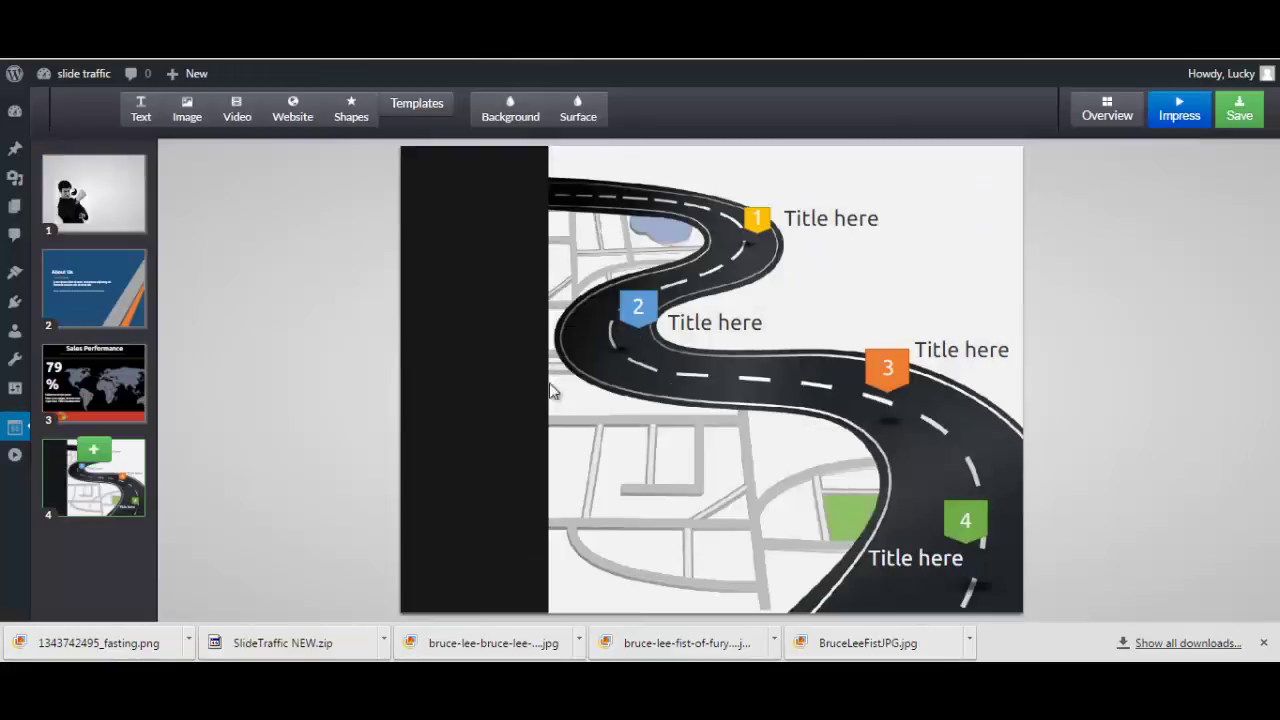
click(417, 106)
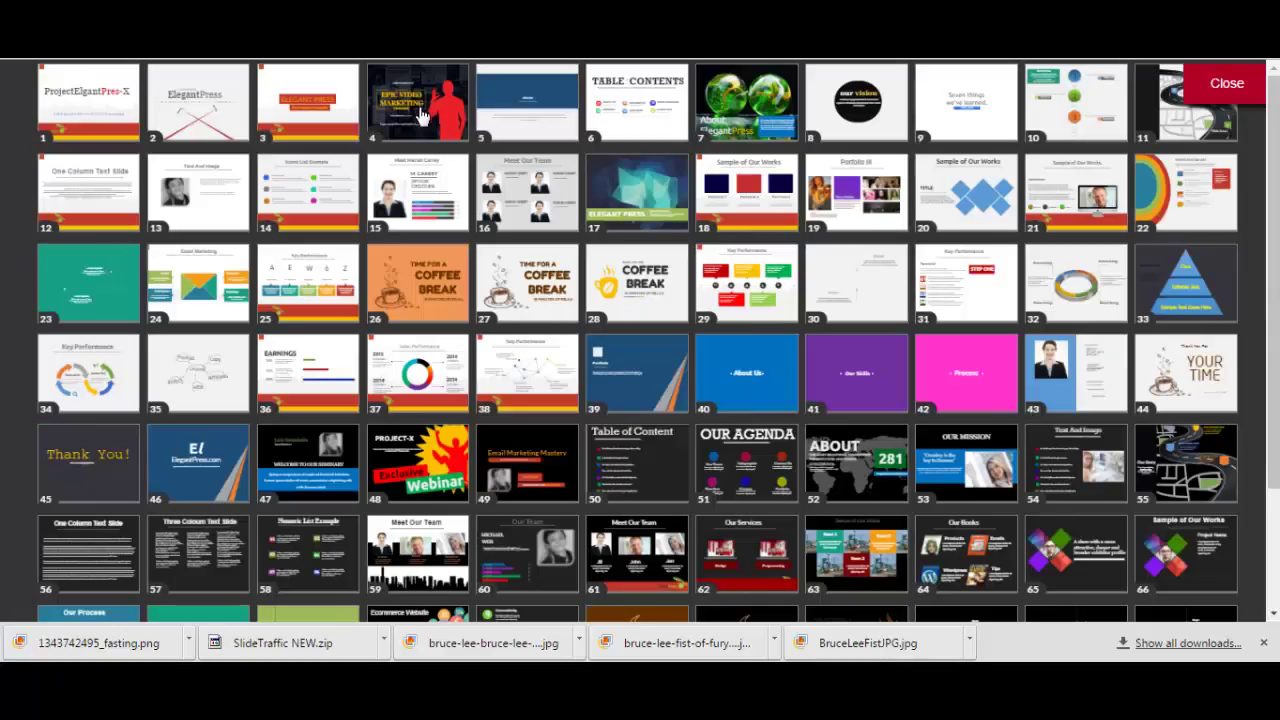
click(411, 469)
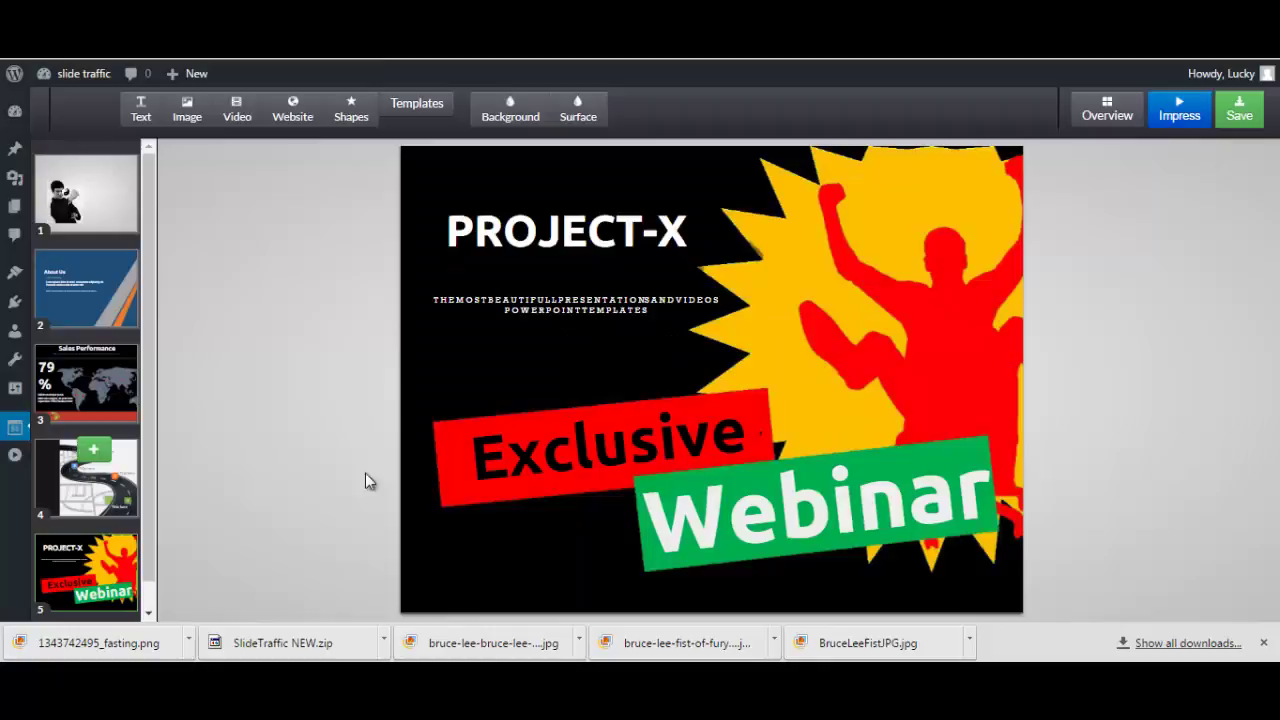
Step: On the road map slide, remove the number from the yellow marker and select the title beside it
click(98, 468)
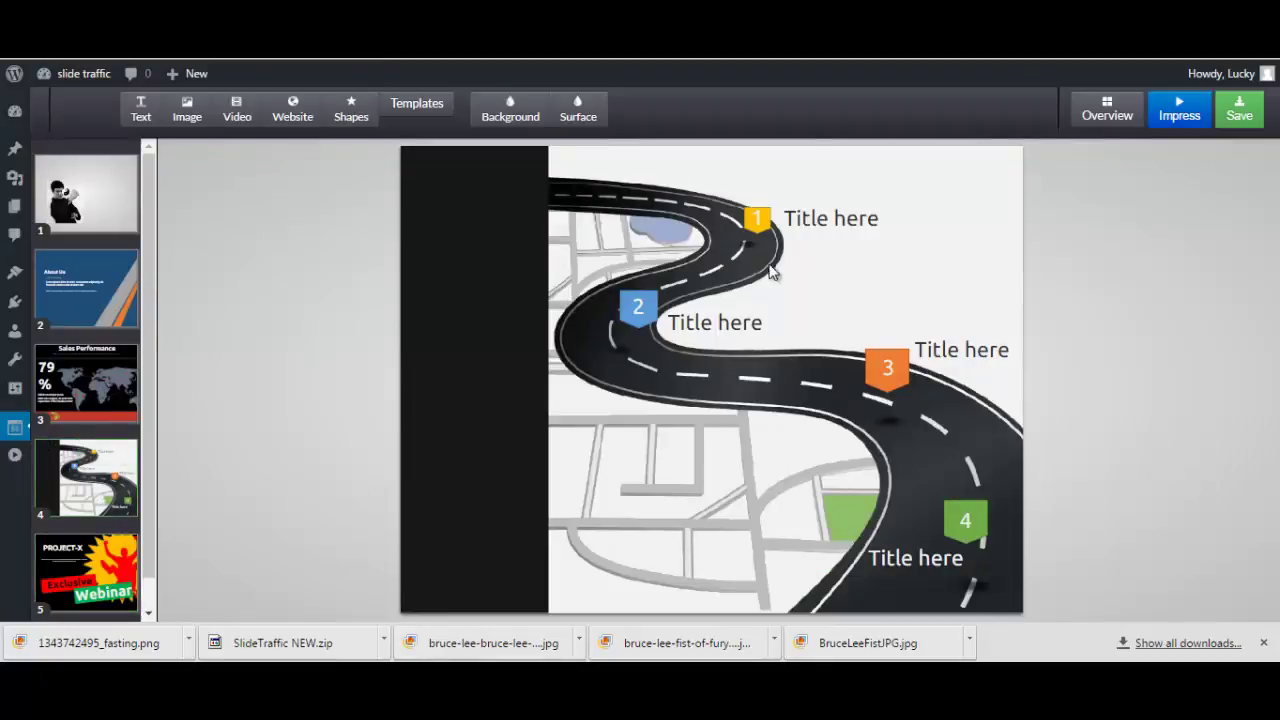
click(822, 222)
click(640, 312)
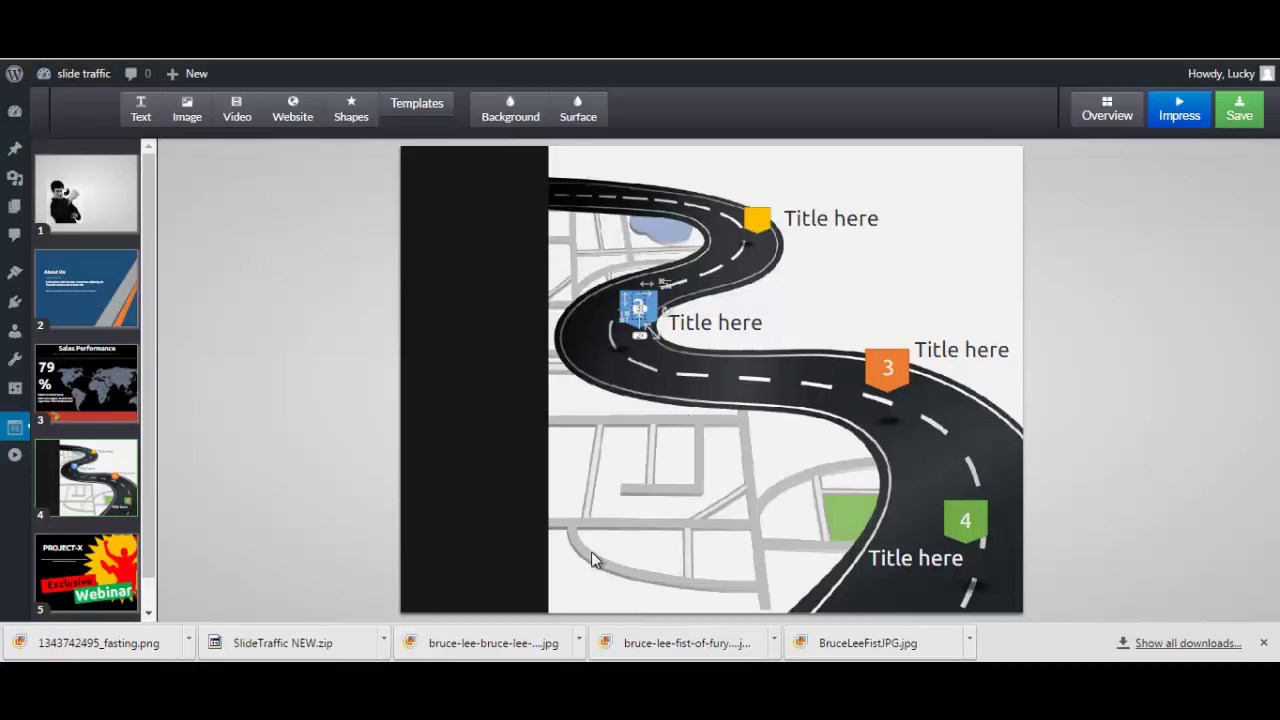
click(829, 228)
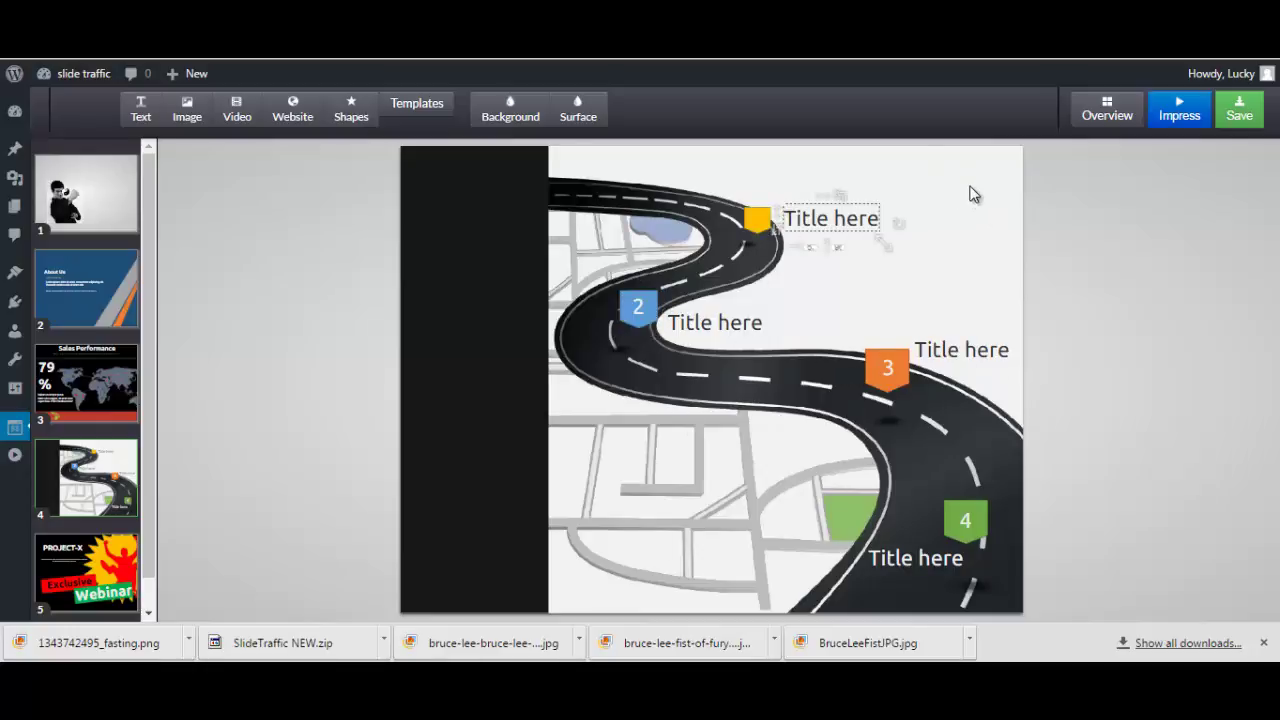